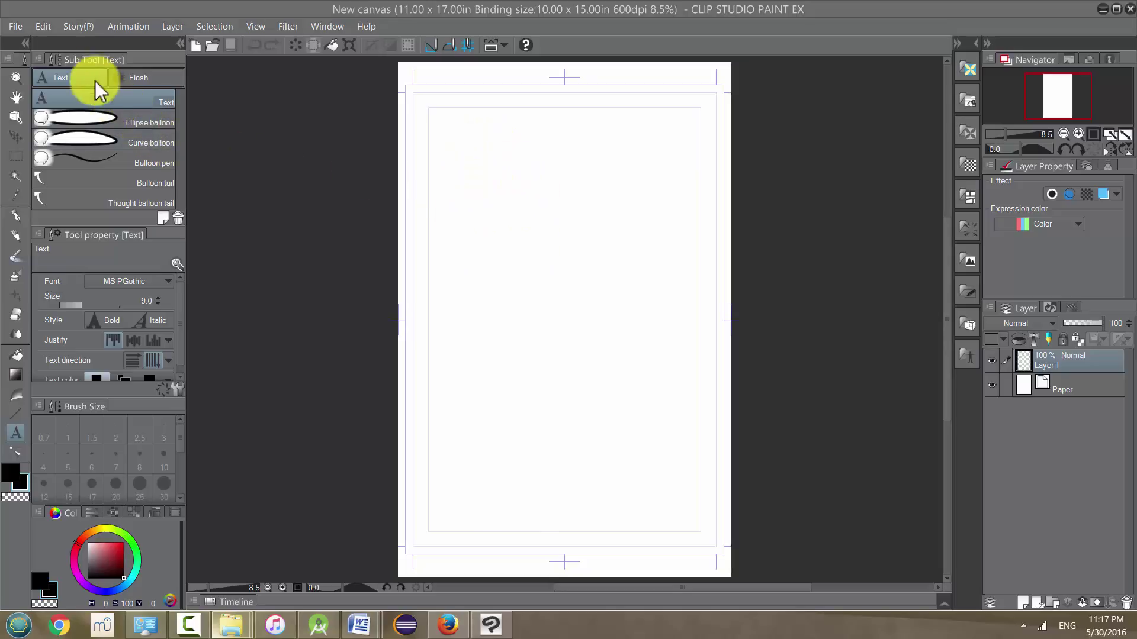
- Close the open canvas and start a new one with the Show all comic settings type of work
{"action": "left_click", "coordinate": [16, 26]}
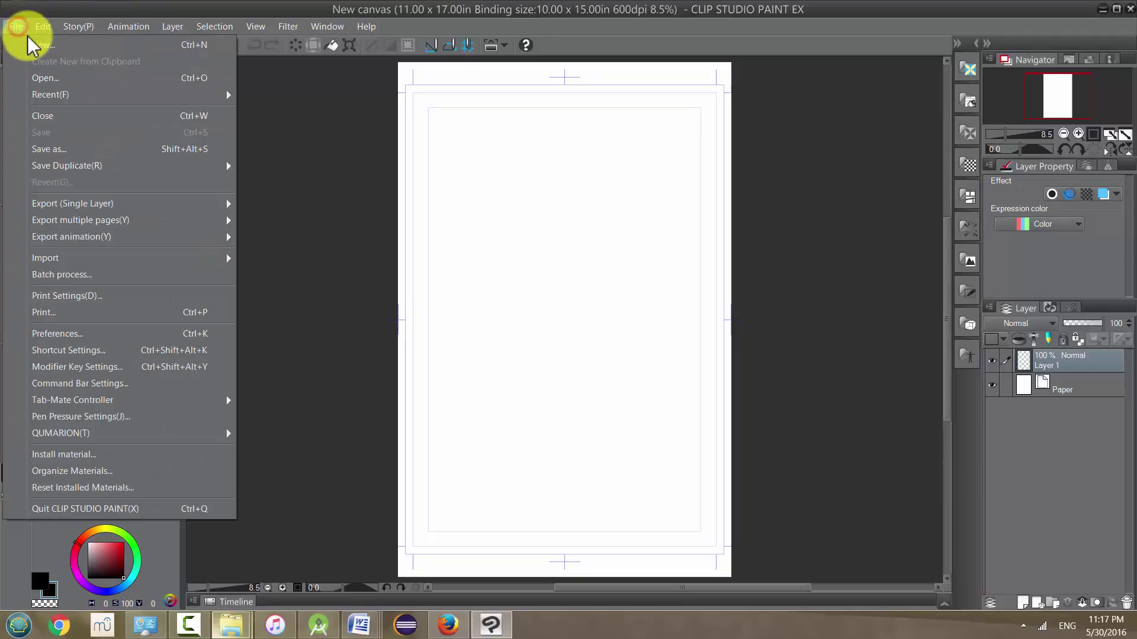
{"action": "left_click", "coordinate": [52, 117]}
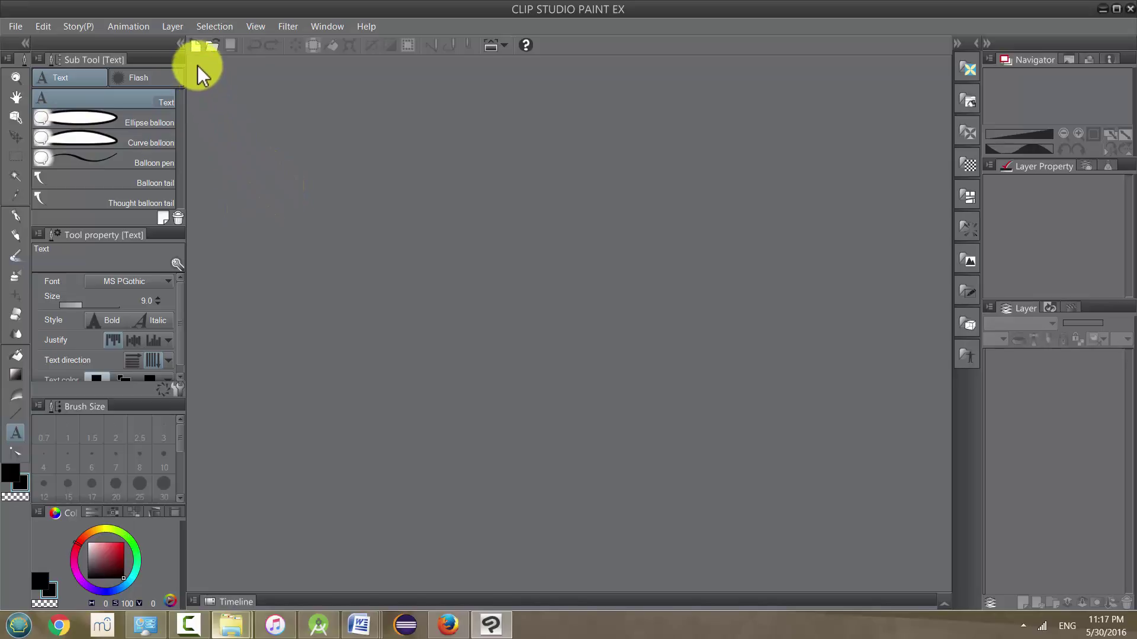
{"action": "left_click", "coordinate": [17, 26]}
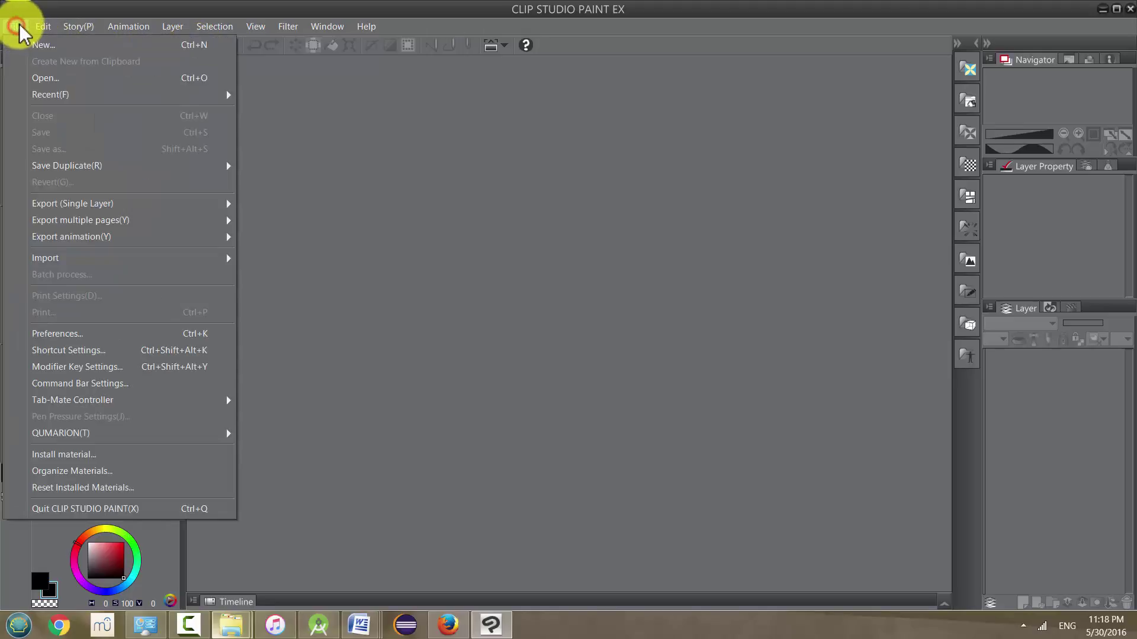
{"action": "left_click", "coordinate": [61, 46]}
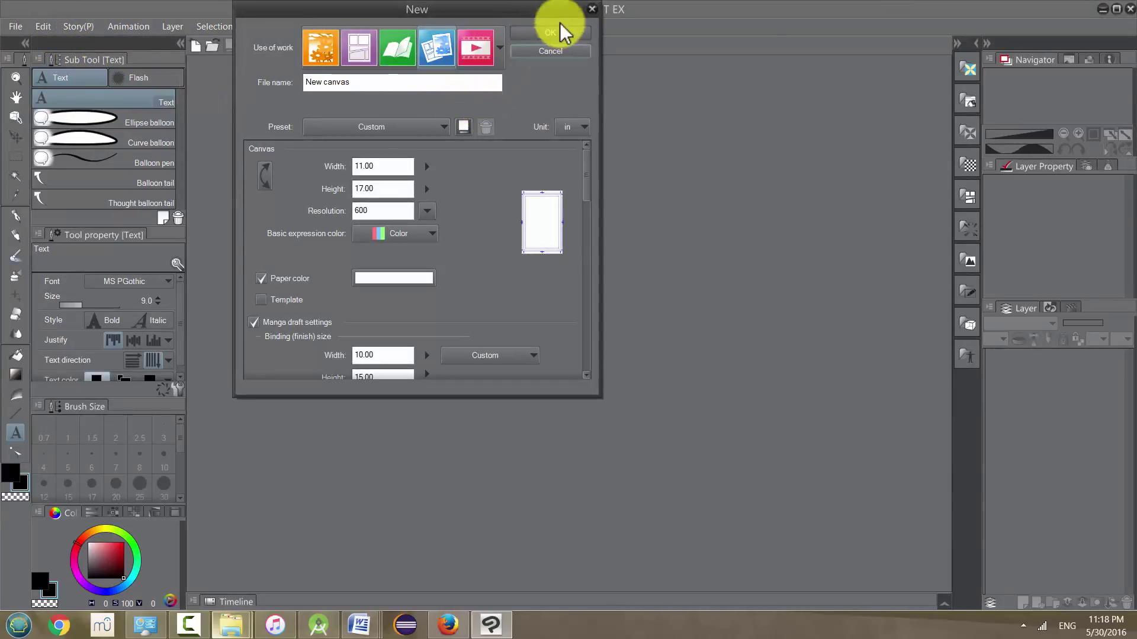
{"action": "left_click", "coordinate": [500, 47]}
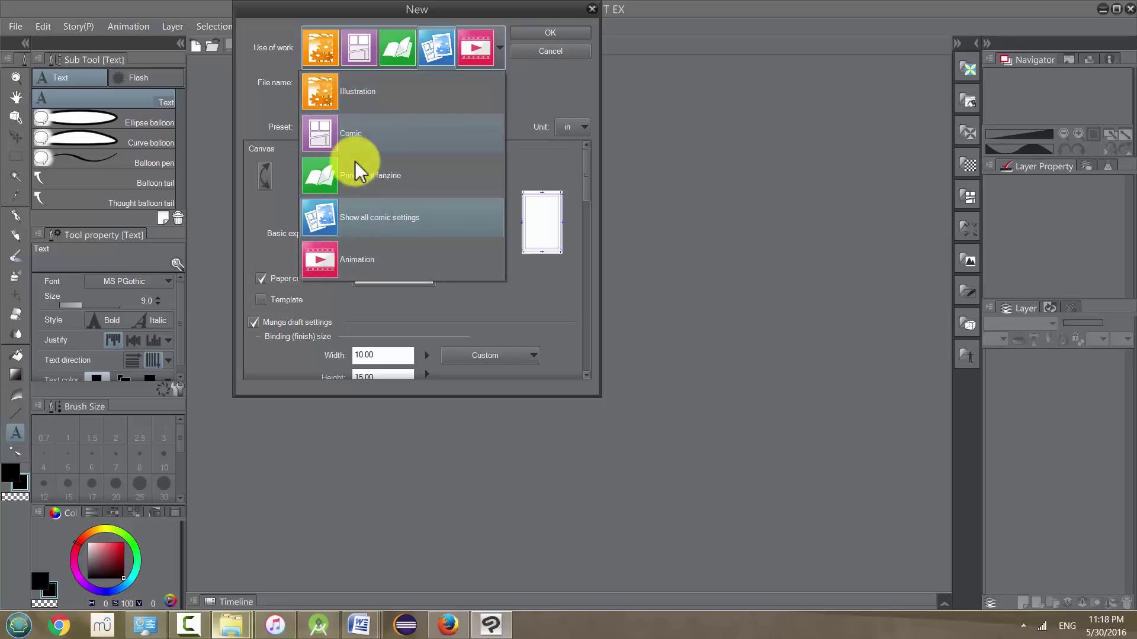
{"action": "left_click", "coordinate": [375, 217]}
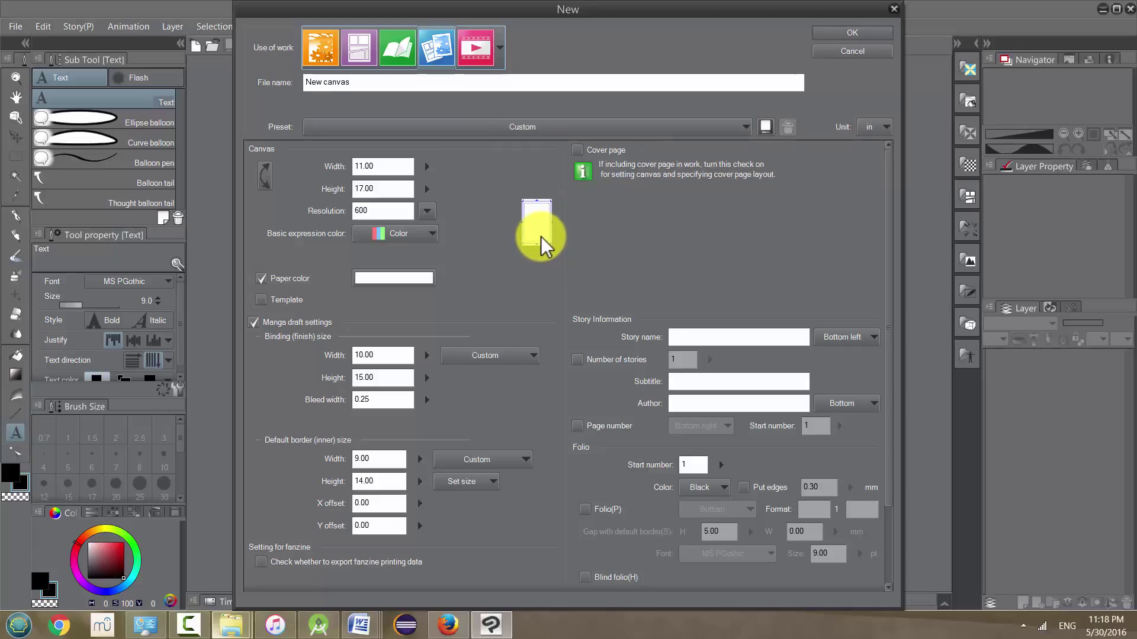
- Try the A6 Monochrome (600dpi), B4 Color (350dpi) and 1680x1050 (72dpi) presets for the new canvas
{"action": "left_click", "coordinate": [538, 128]}
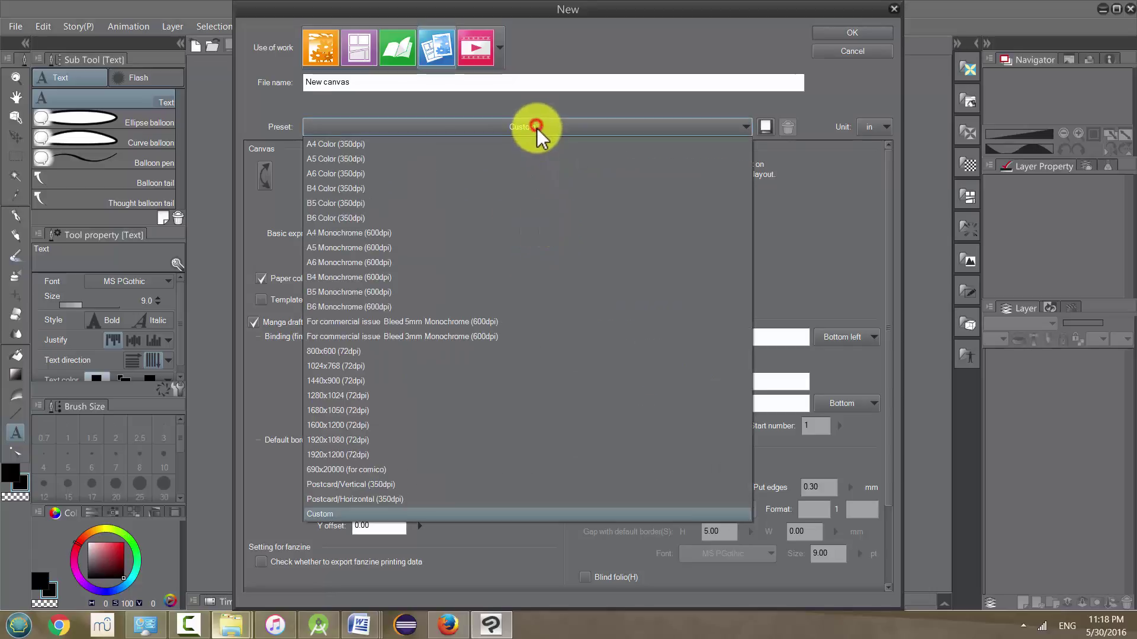
{"action": "left_click", "coordinate": [408, 262]}
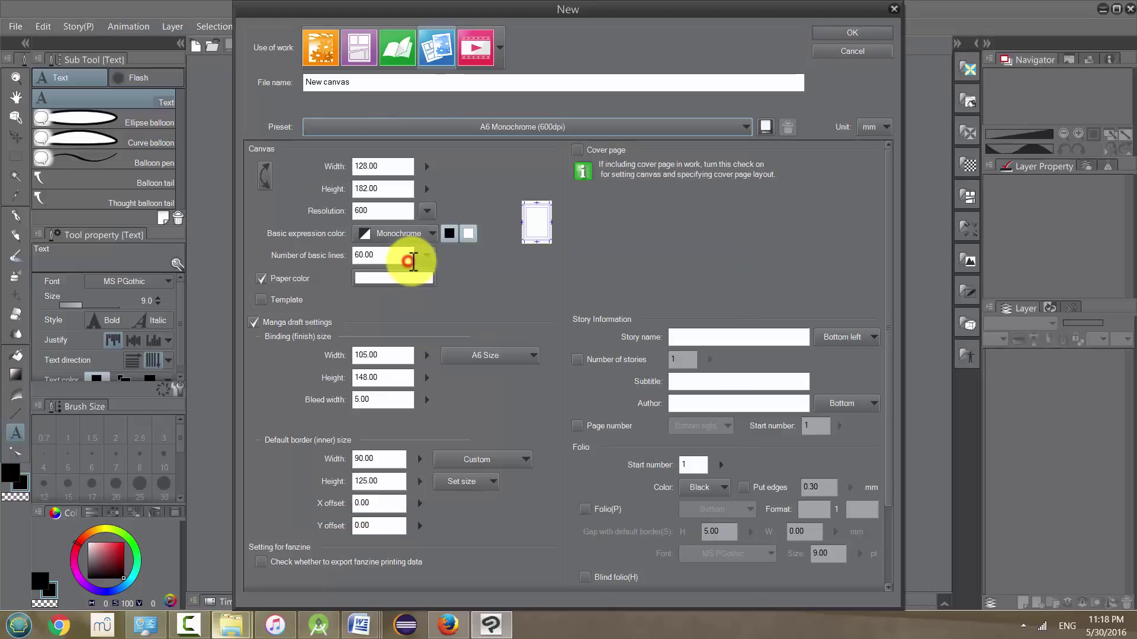
{"action": "left_click", "coordinate": [507, 131]}
{"action": "left_click", "coordinate": [460, 189]}
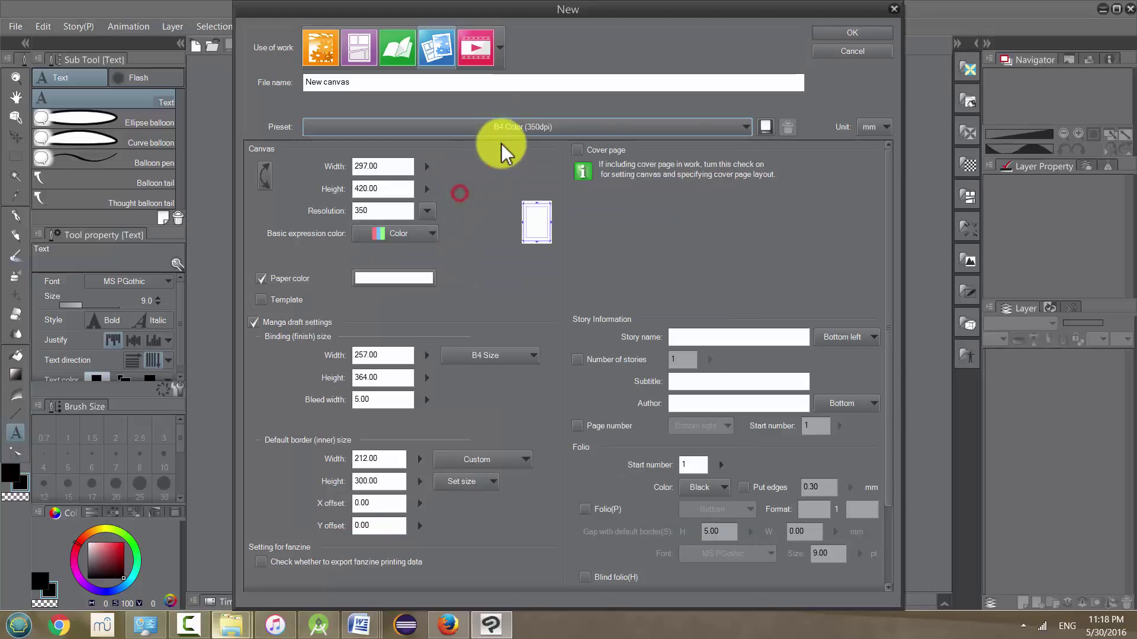
{"action": "left_click", "coordinate": [509, 127]}
{"action": "left_click", "coordinate": [415, 410]}
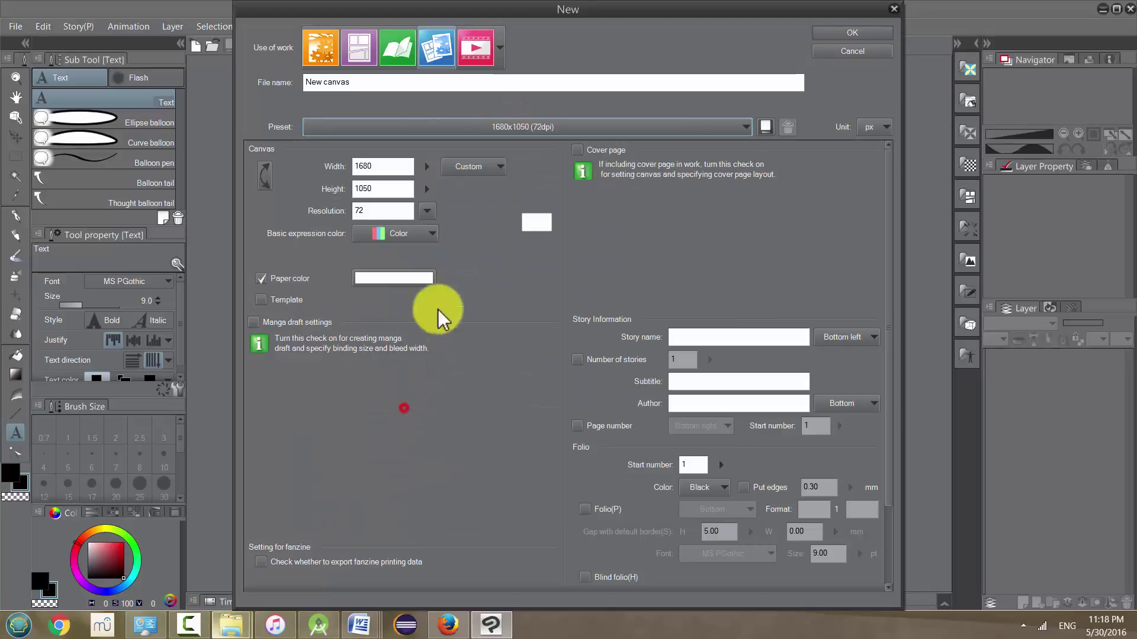
- Try the 1280x1024, 1024x768 and 1600x1200 (72dpi) presets, plus the A6 Color (350dpi) preset
{"action": "left_click", "coordinate": [530, 127]}
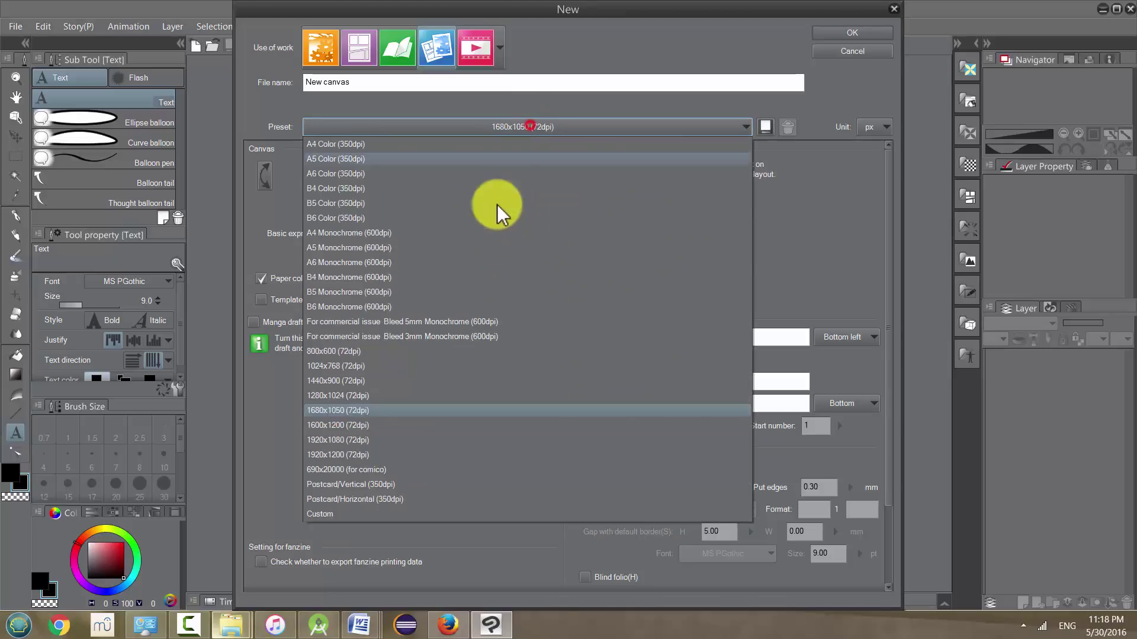
{"action": "left_click", "coordinate": [364, 394]}
{"action": "left_click", "coordinate": [506, 124]}
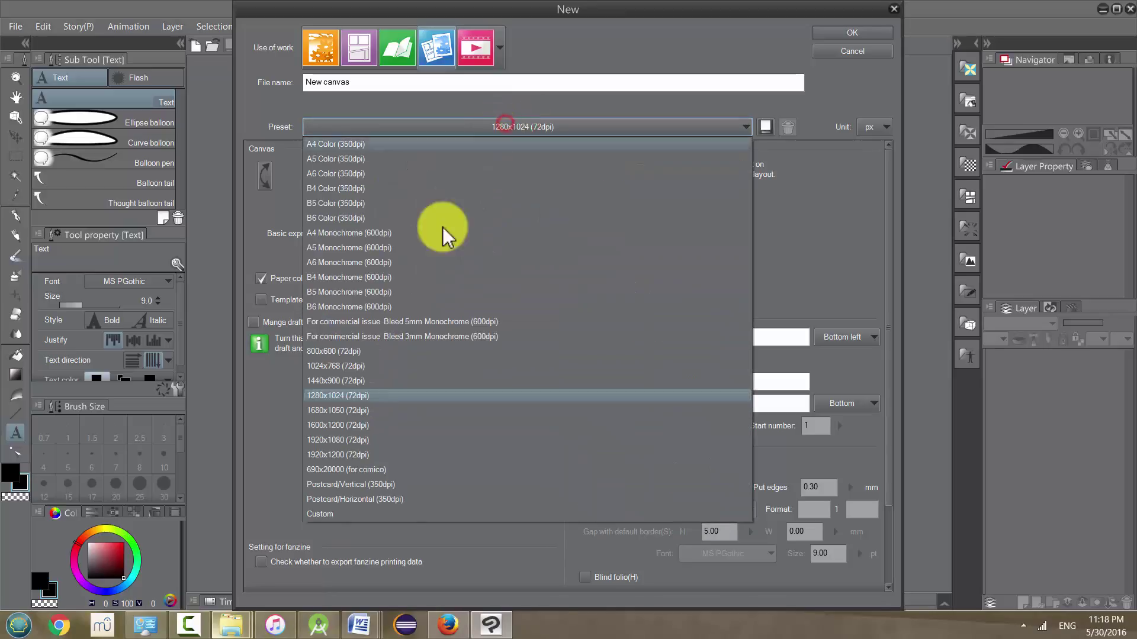
{"action": "left_click", "coordinate": [359, 366]}
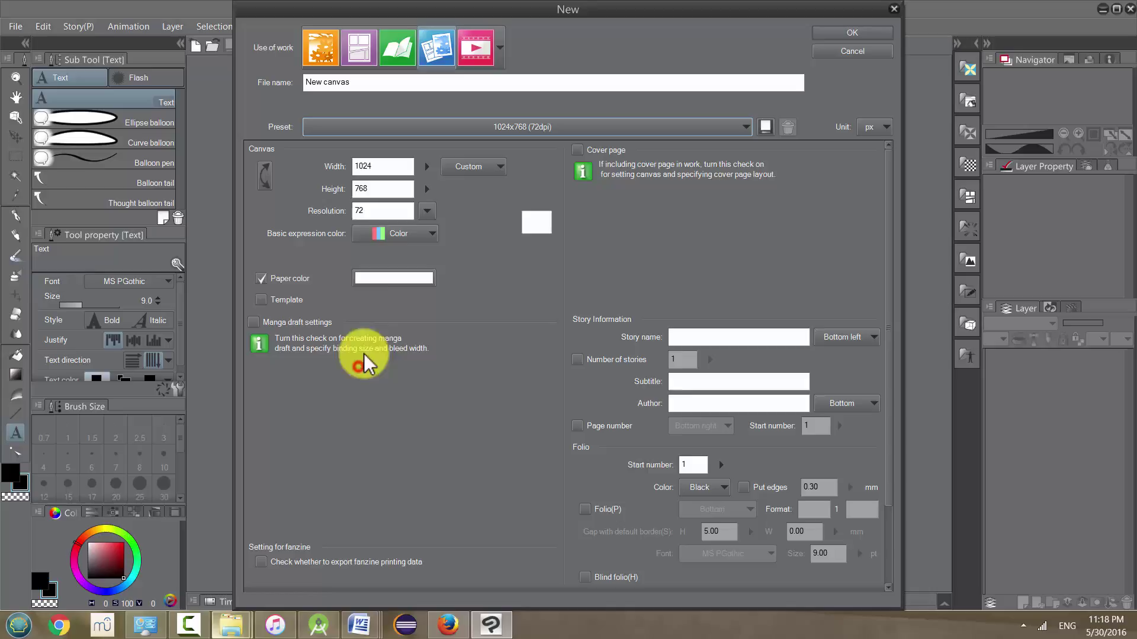
{"action": "left_click", "coordinate": [516, 127]}
{"action": "left_click", "coordinate": [390, 414]}
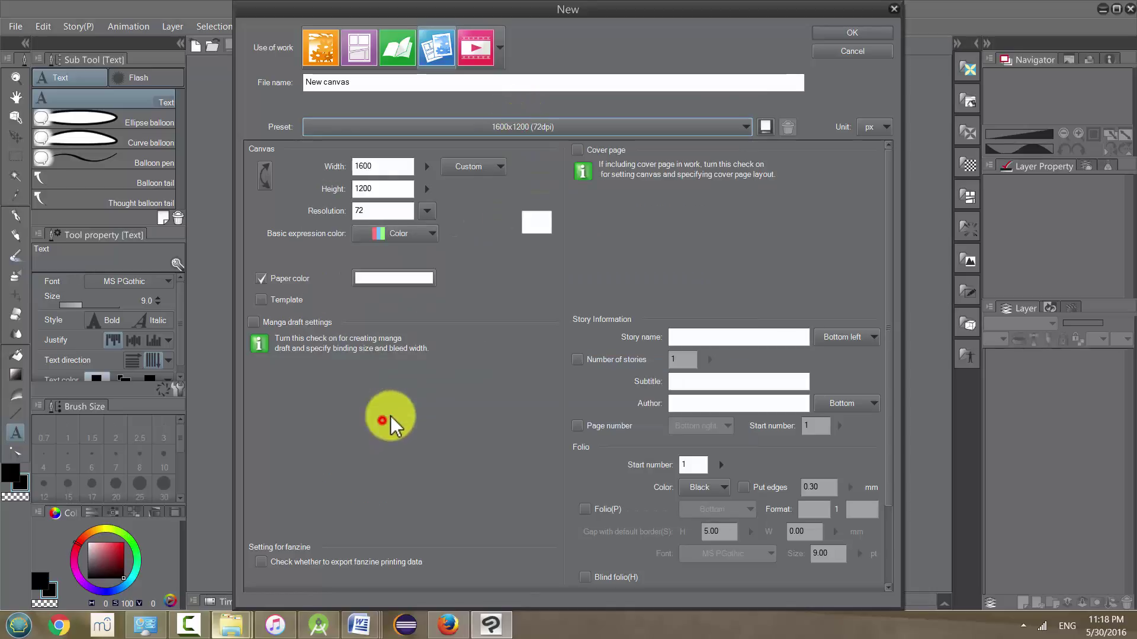
{"action": "left_click", "coordinate": [513, 128]}
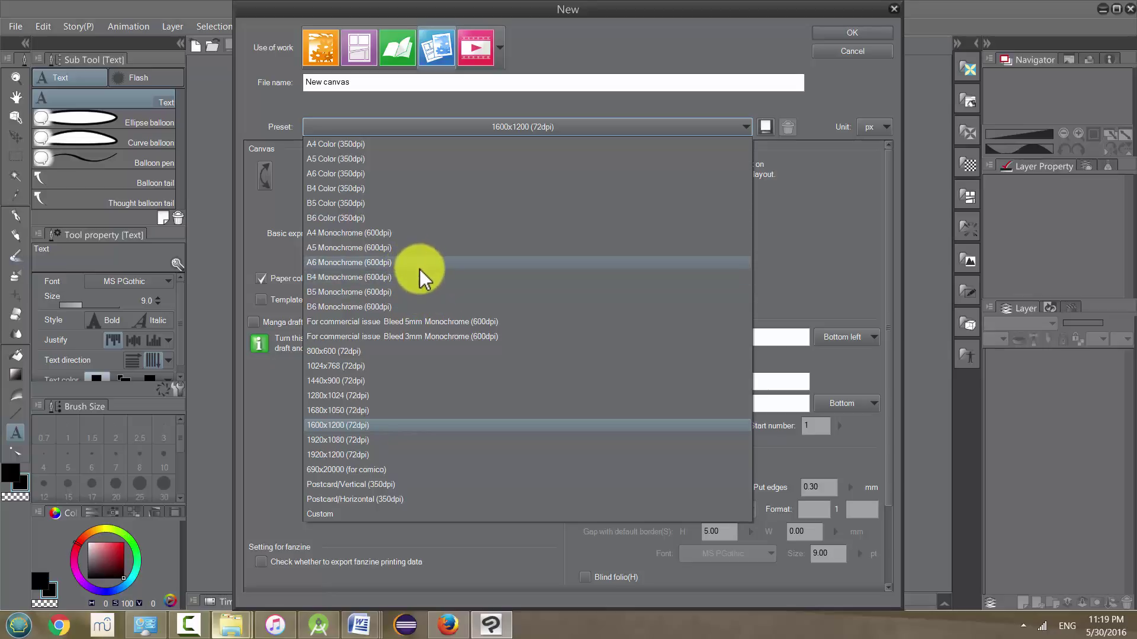
{"action": "left_click", "coordinate": [413, 178]}
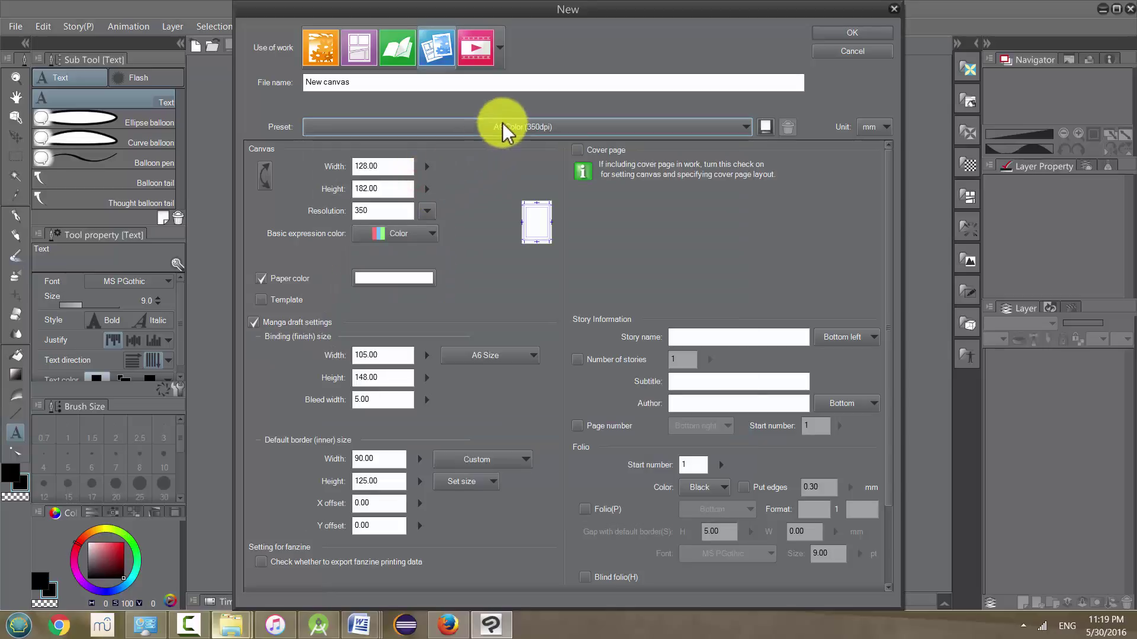
- Apply the A6 Monochrome (600dpi) preset and switch the preset to Custom
{"action": "left_click", "coordinate": [502, 125]}
{"action": "left_click", "coordinate": [416, 267]}
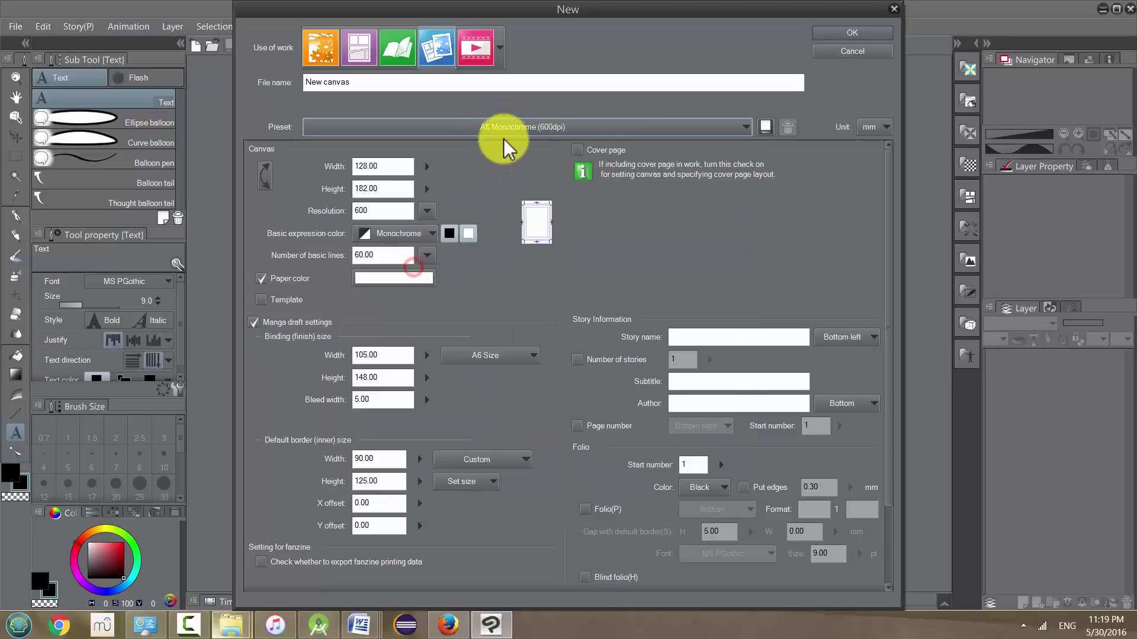
{"action": "left_click", "coordinate": [508, 128]}
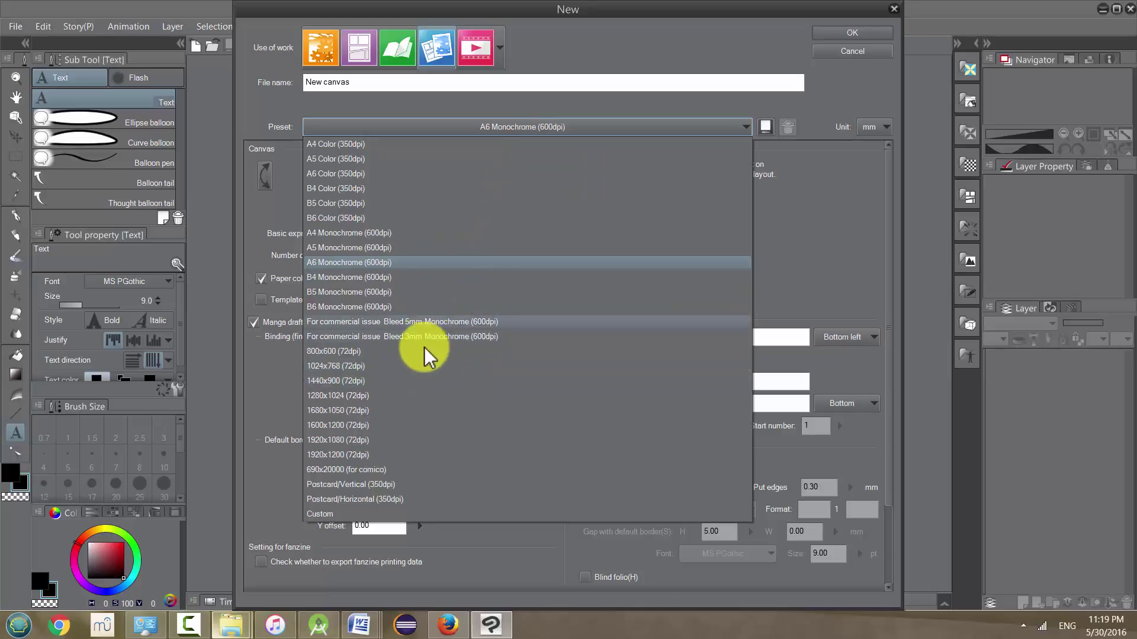
{"action": "left_click", "coordinate": [333, 515]}
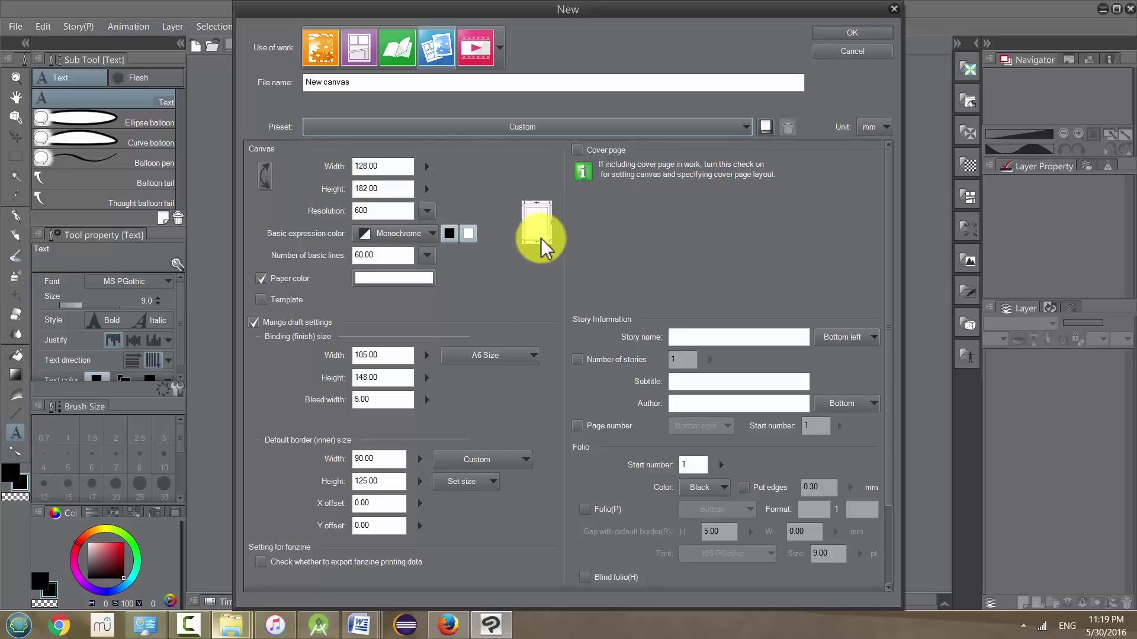
- Set the canvas measurement unit to inches, trying pixels before returning to inches
{"action": "left_click", "coordinate": [871, 131]}
{"action": "left_click", "coordinate": [869, 172]}
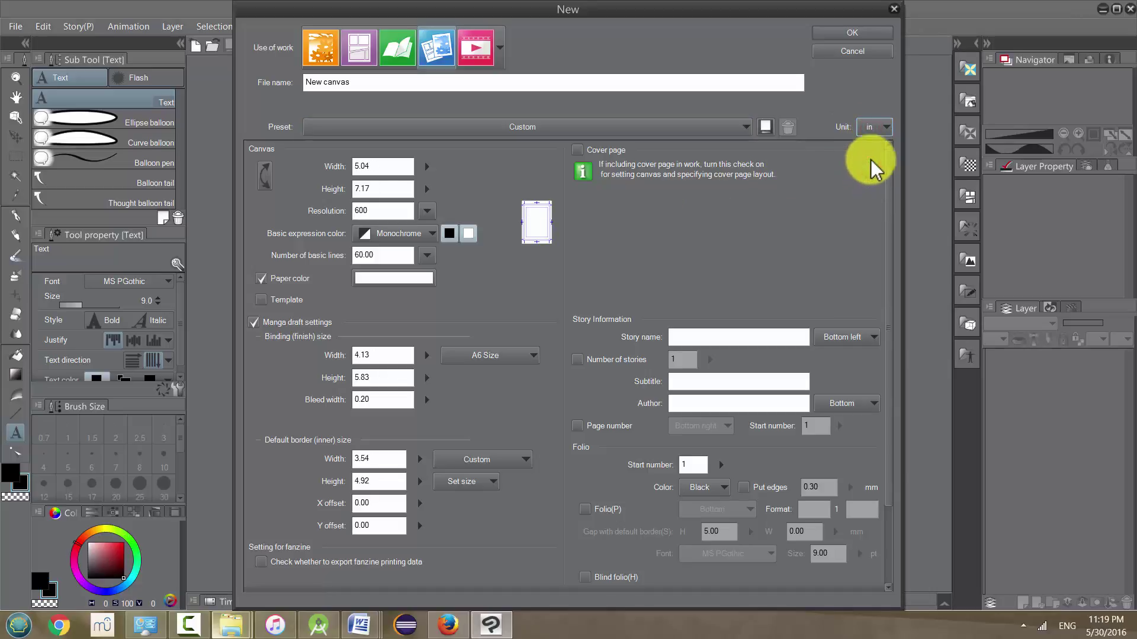
{"action": "left_click", "coordinate": [871, 131]}
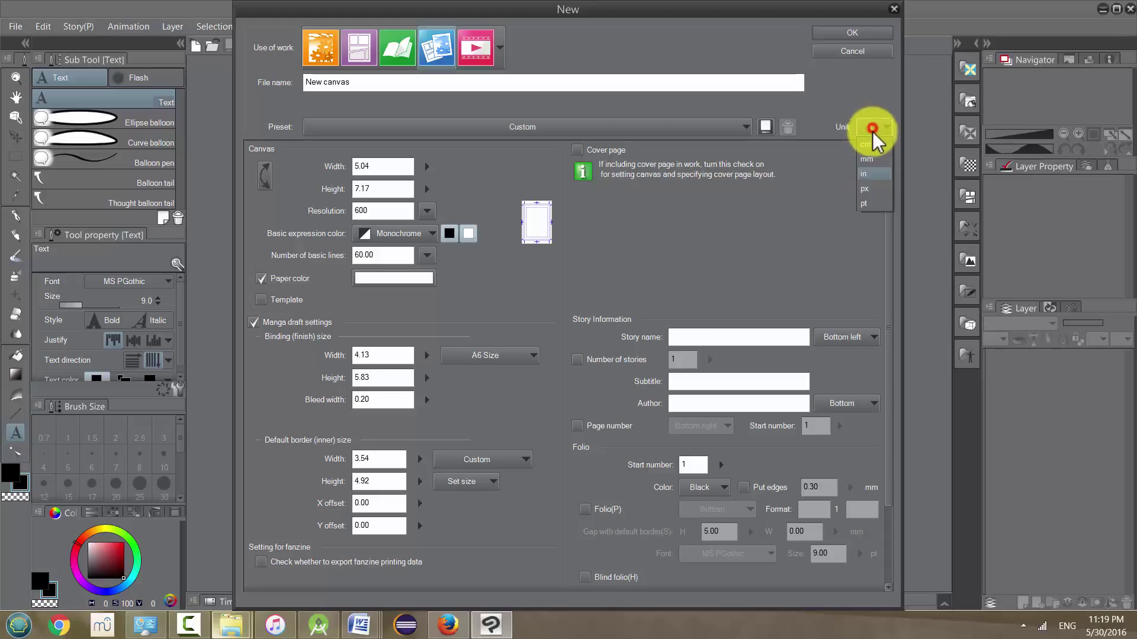
{"action": "left_click", "coordinate": [866, 188]}
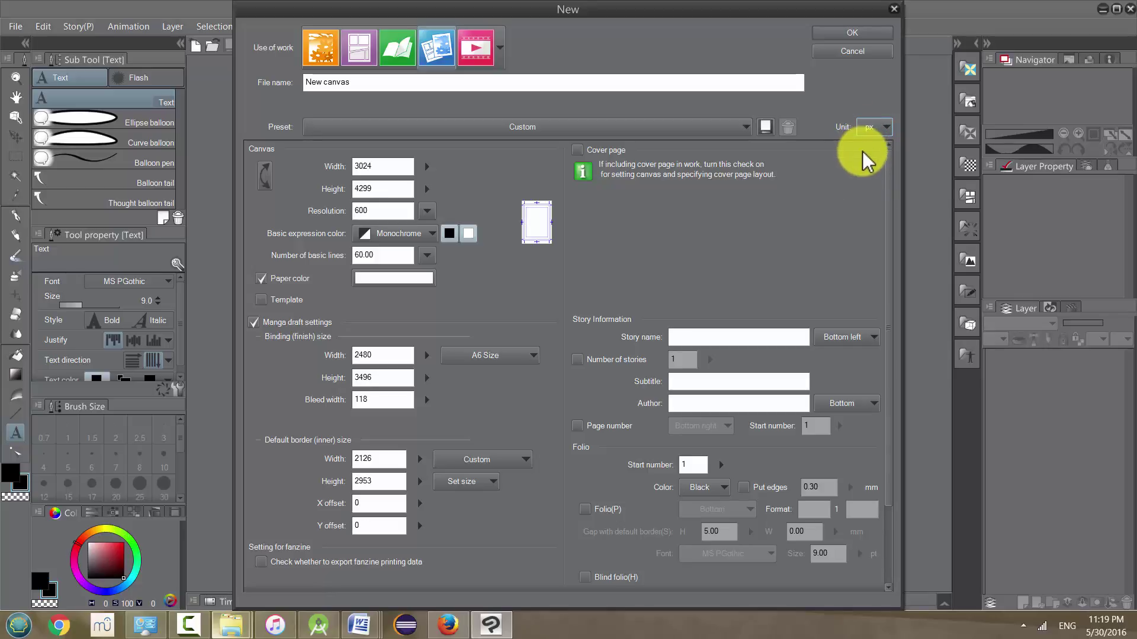
{"action": "left_click", "coordinate": [872, 128]}
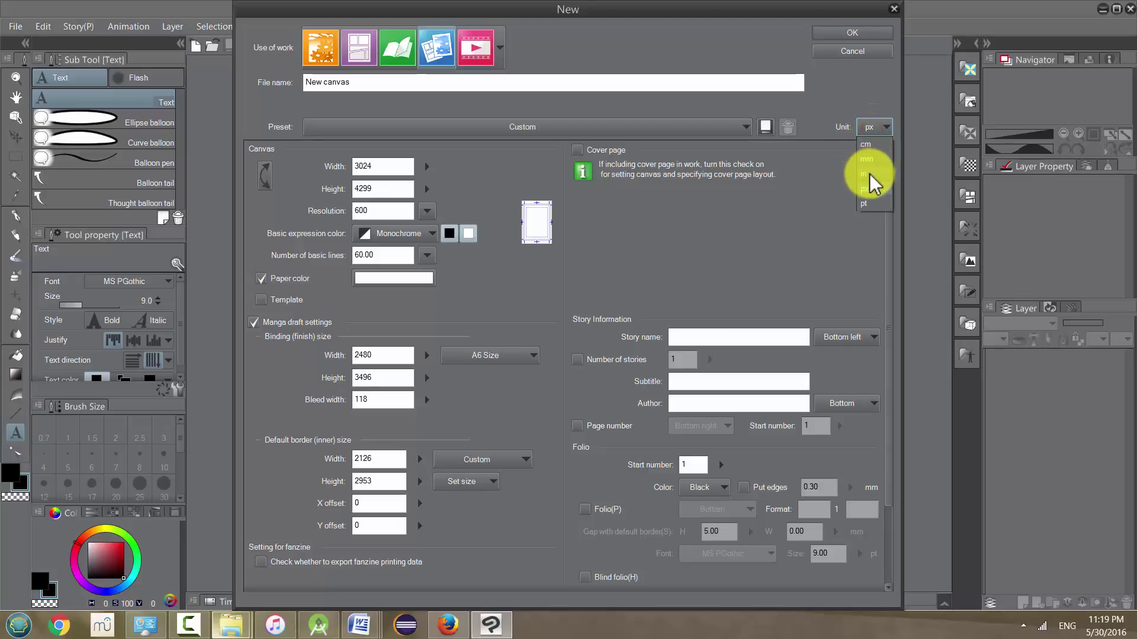
{"action": "left_click", "coordinate": [867, 174]}
- Set the canvas to 11 in wide and 17 in high, with Color as the basic expression color
{"action": "left_click", "coordinate": [379, 164]}
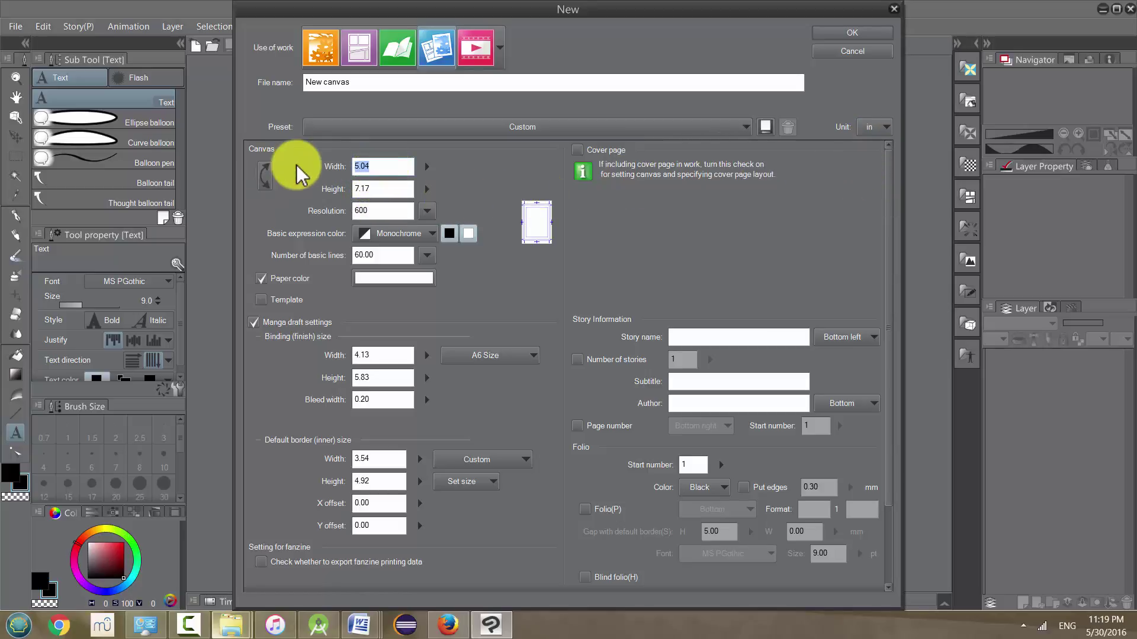
{"action": "type", "text": "11"}
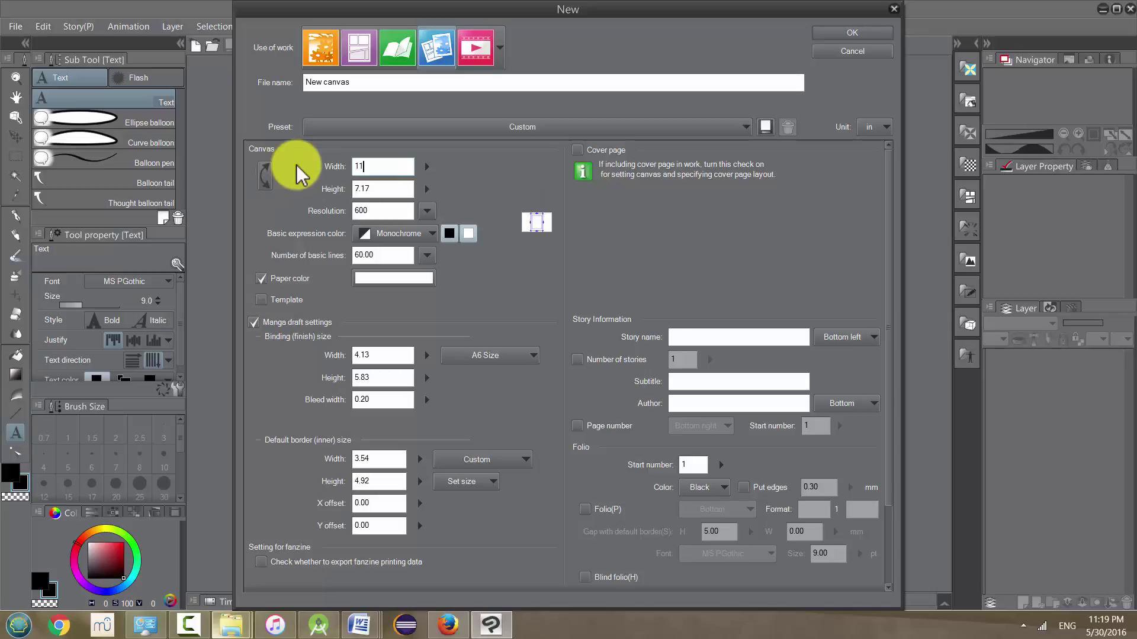
{"action": "key", "text": "Tab"}
{"action": "type", "text": "17"}
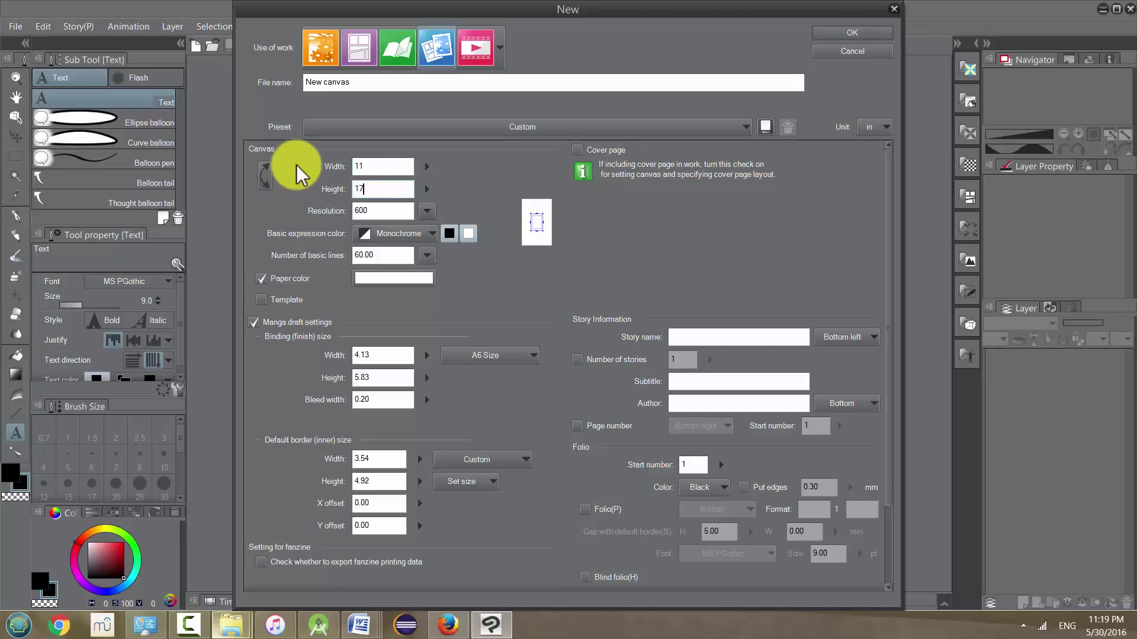
{"action": "left_click", "coordinate": [427, 234]}
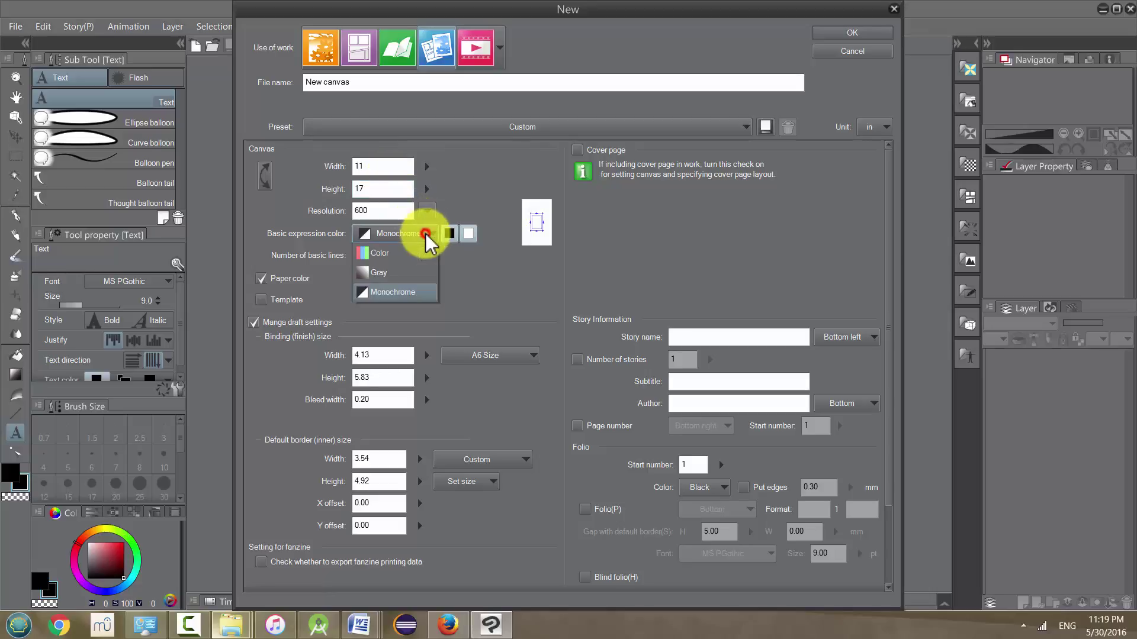
{"action": "left_click", "coordinate": [400, 251]}
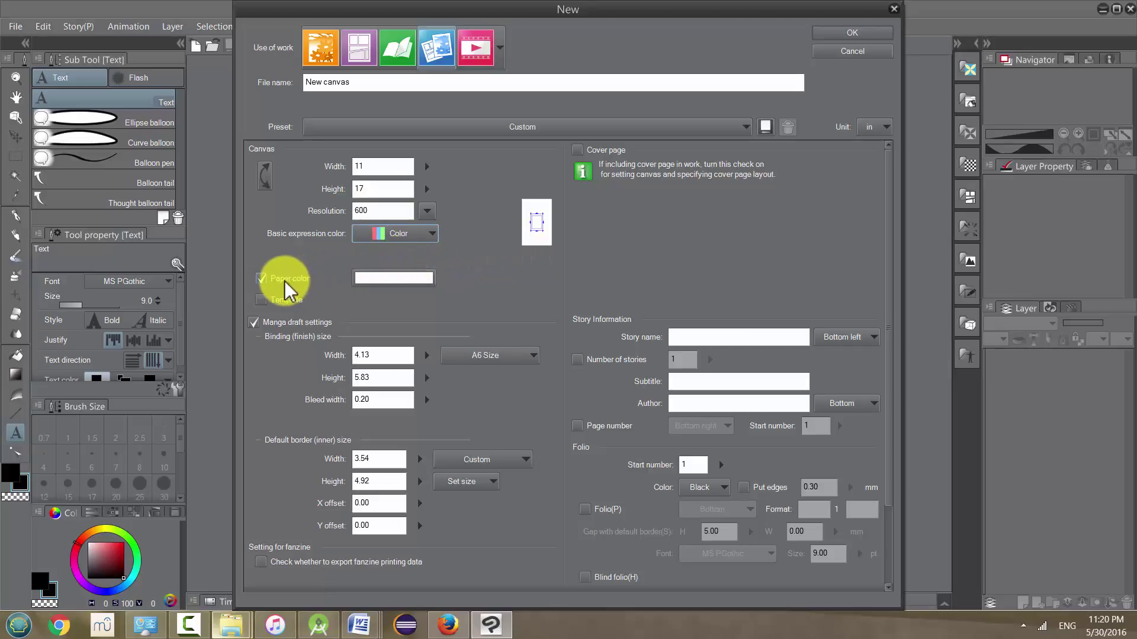
- Try yellow as the paper color and set it back to white
{"action": "left_click", "coordinate": [392, 283]}
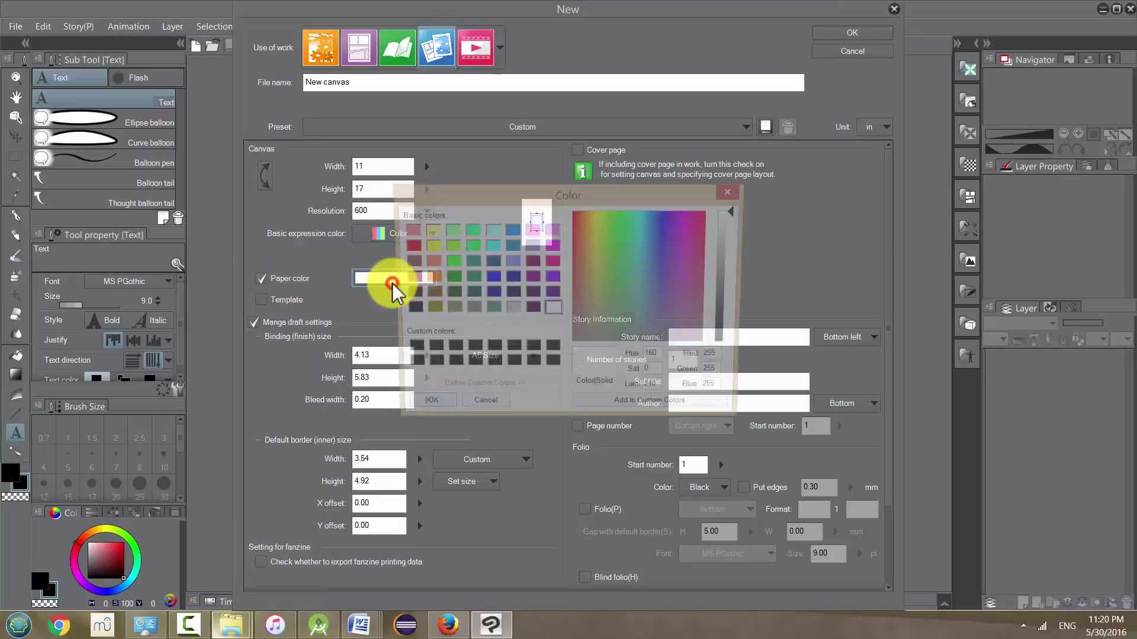
{"action": "left_click", "coordinate": [428, 245]}
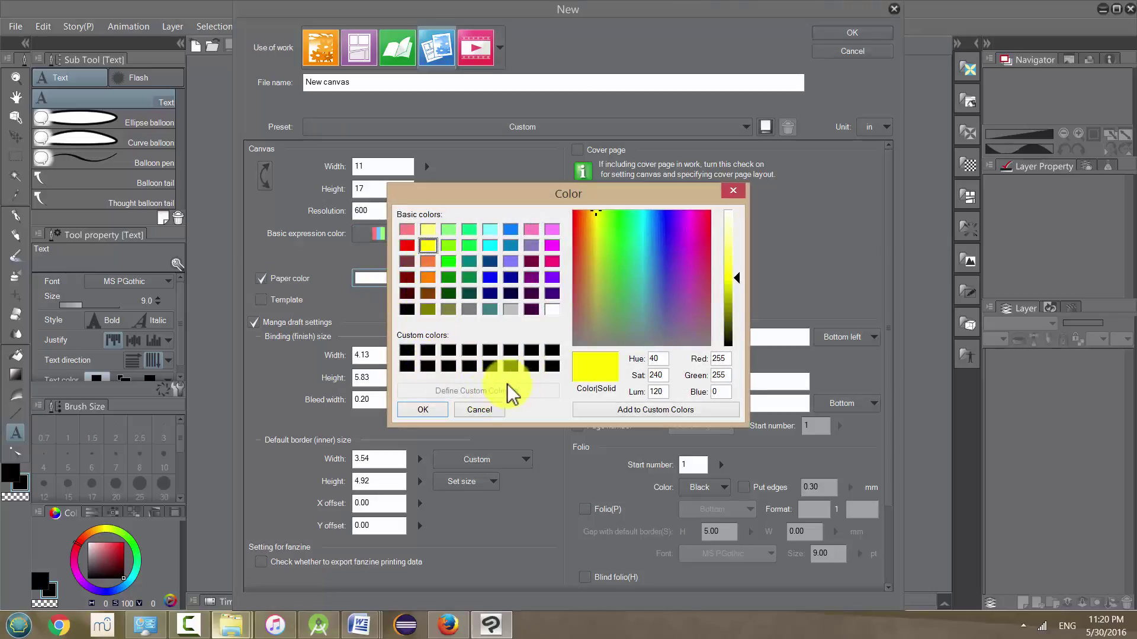
{"action": "left_click", "coordinate": [442, 412]}
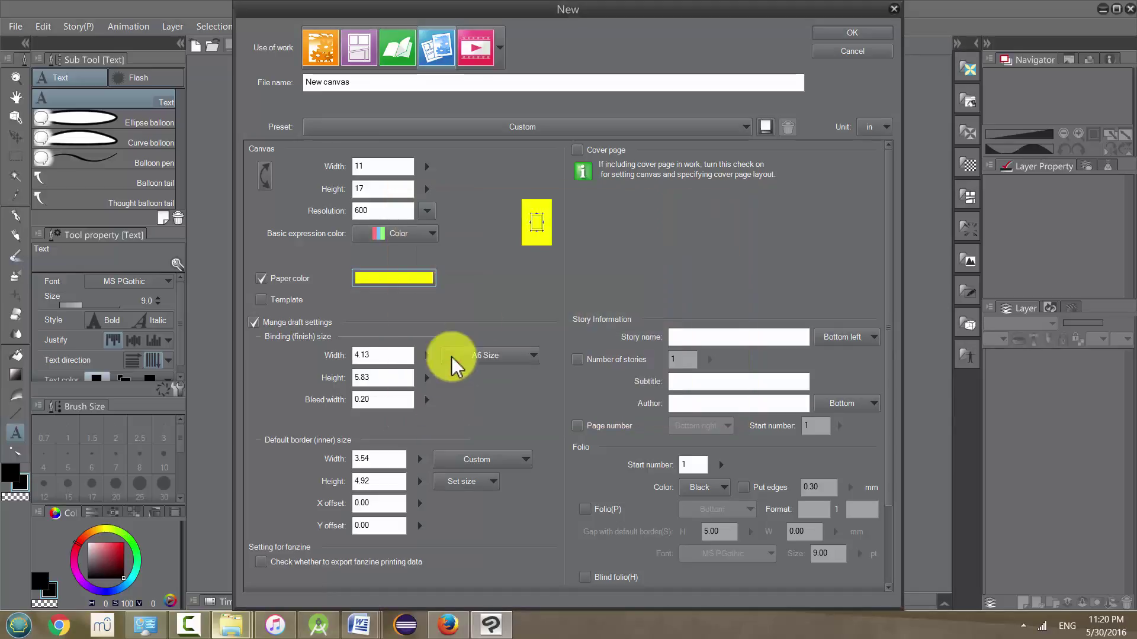
{"action": "left_click", "coordinate": [414, 282]}
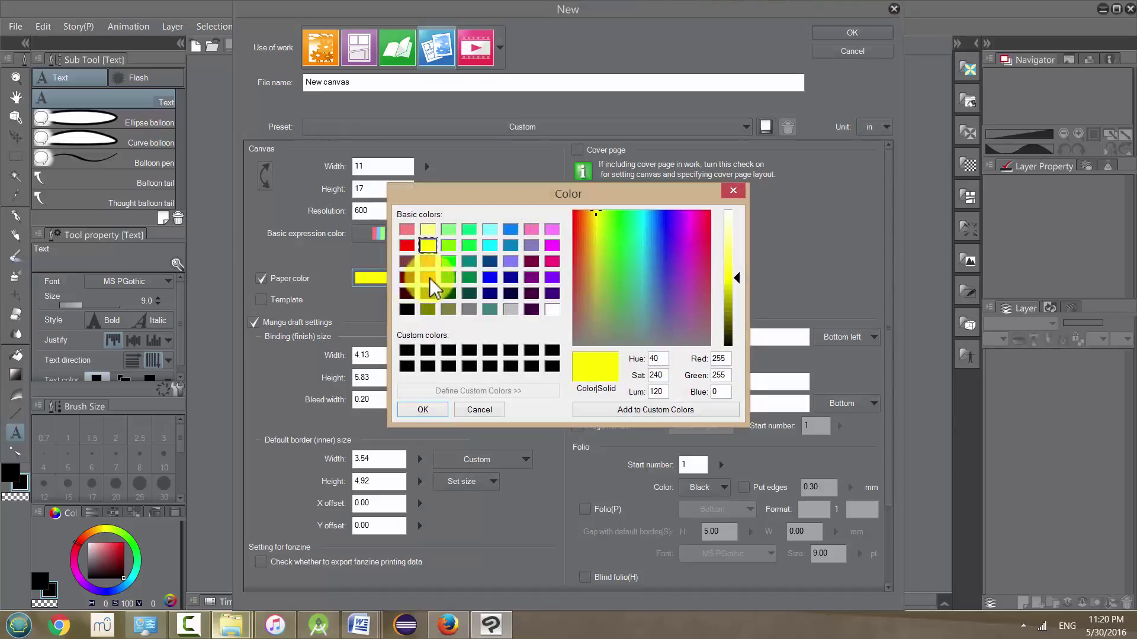
{"action": "left_click", "coordinate": [552, 309]}
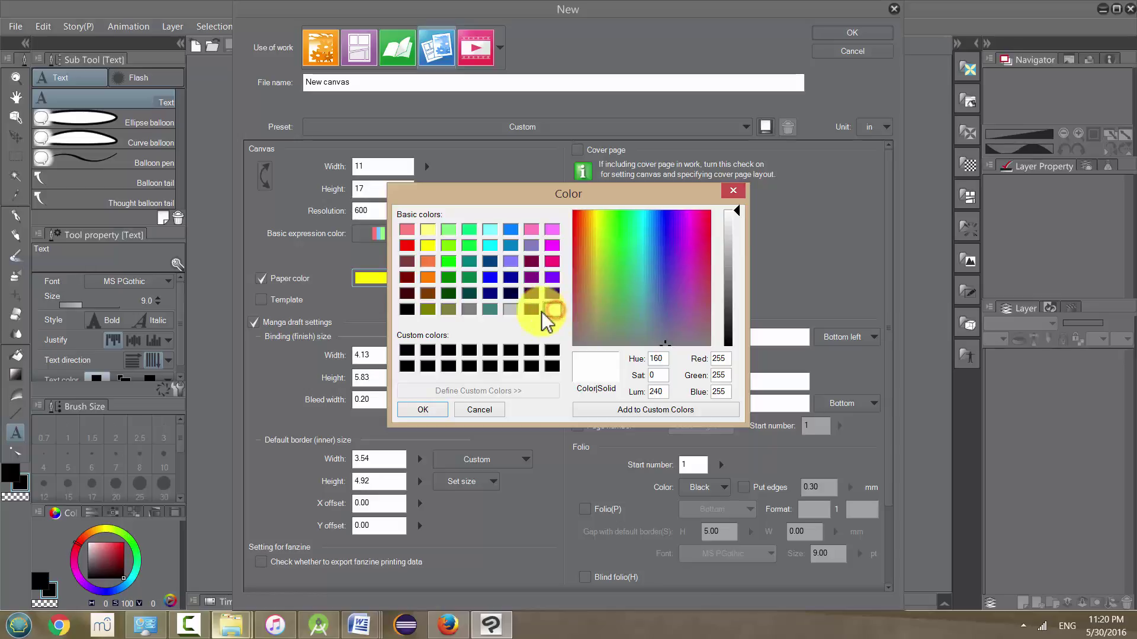
{"action": "left_click", "coordinate": [426, 410]}
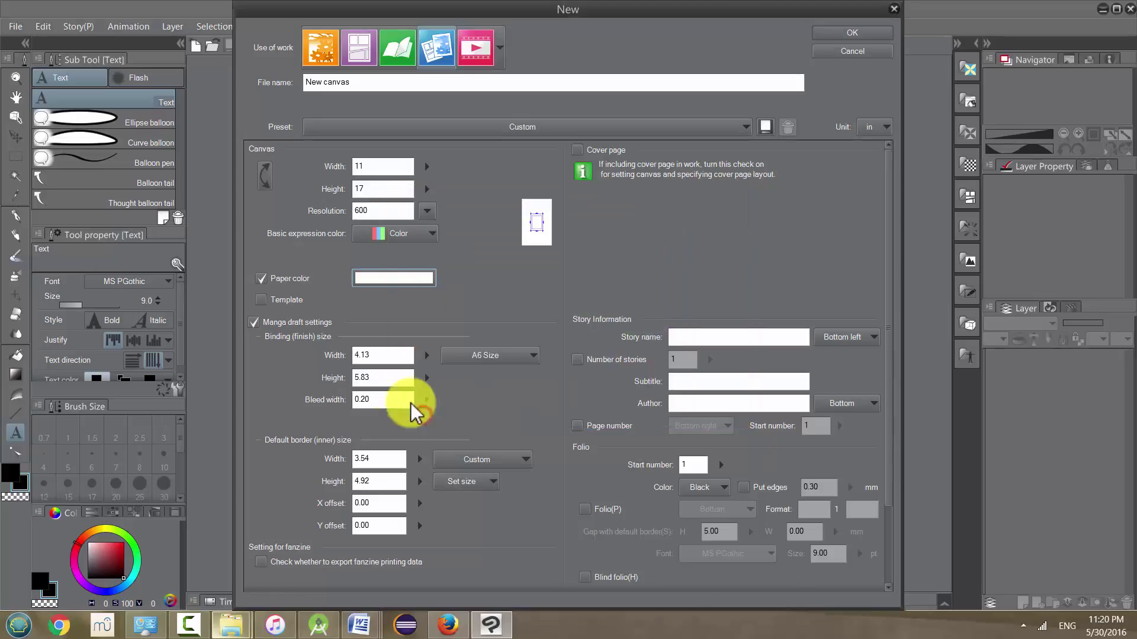
- Turn off the paper color for the new canvas
{"action": "left_click", "coordinate": [261, 279]}
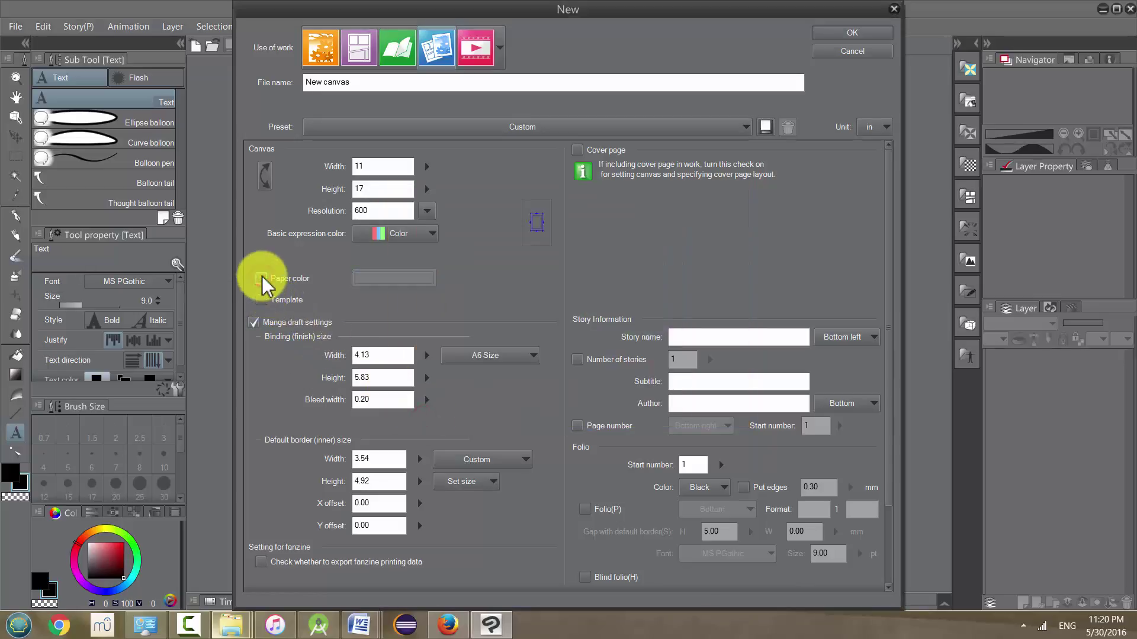
- Turn the white paper color back on for the new canvas
{"action": "left_click", "coordinate": [261, 277]}
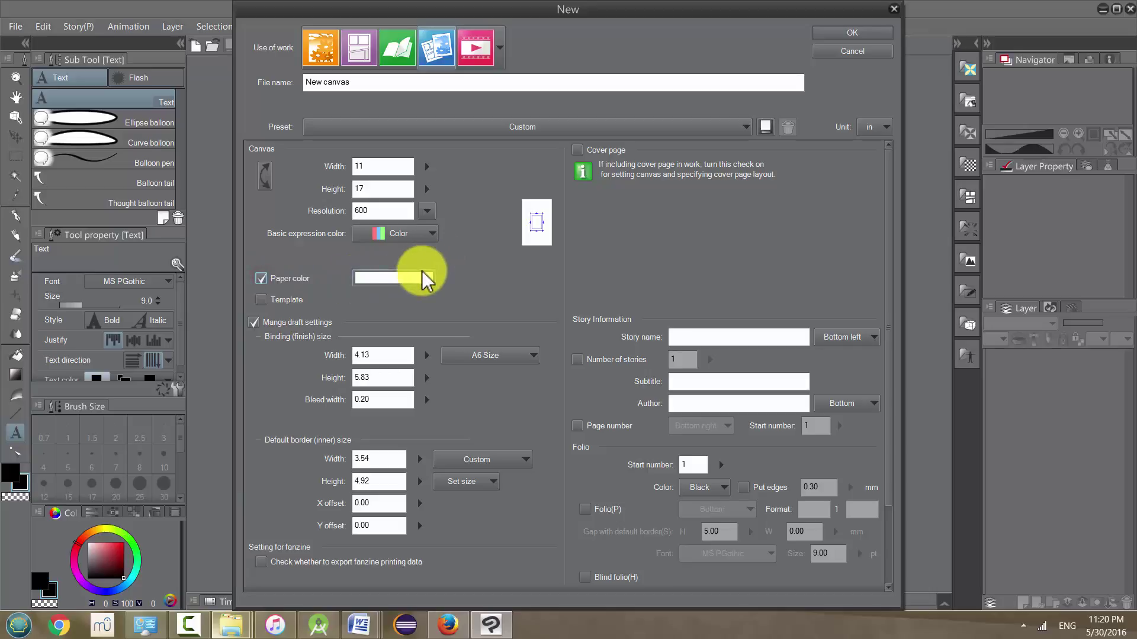
- Try the "4 rows evenly" framing template for the new canvas
{"action": "left_click", "coordinate": [262, 300]}
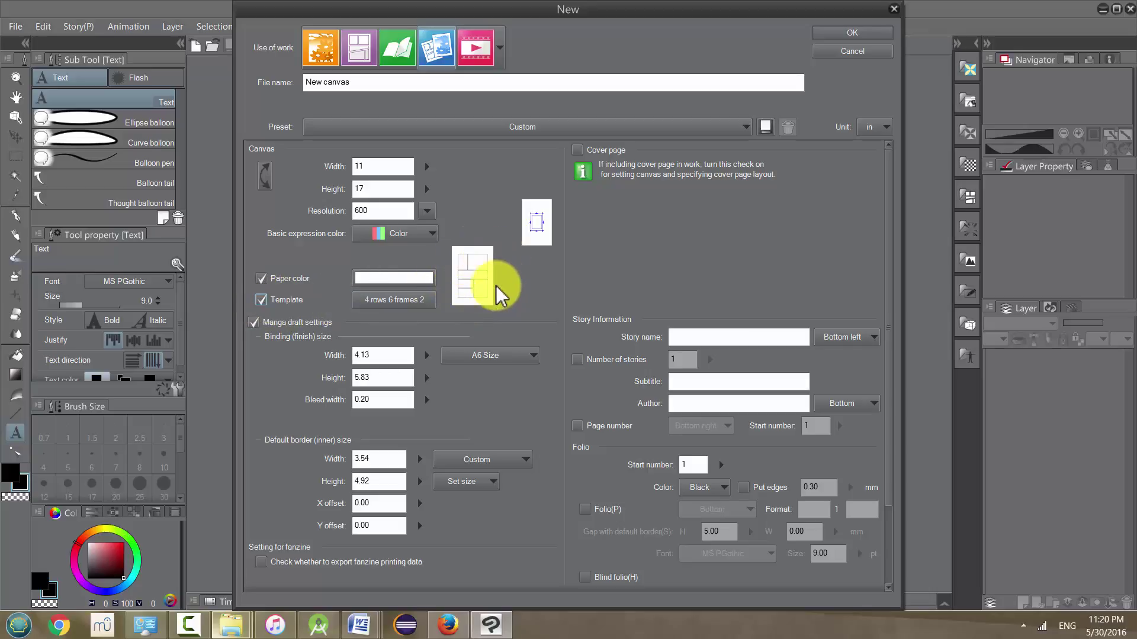
{"action": "left_click", "coordinate": [417, 293]}
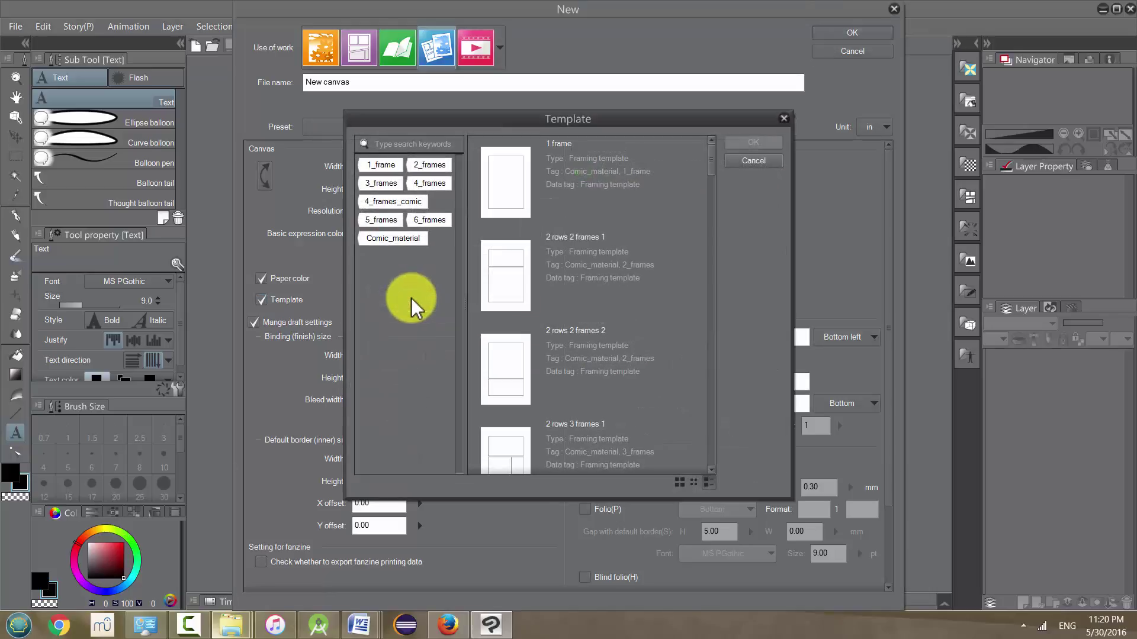
{"action": "left_click_drag", "start_coordinate": [709, 159], "coordinate": [702, 451]}
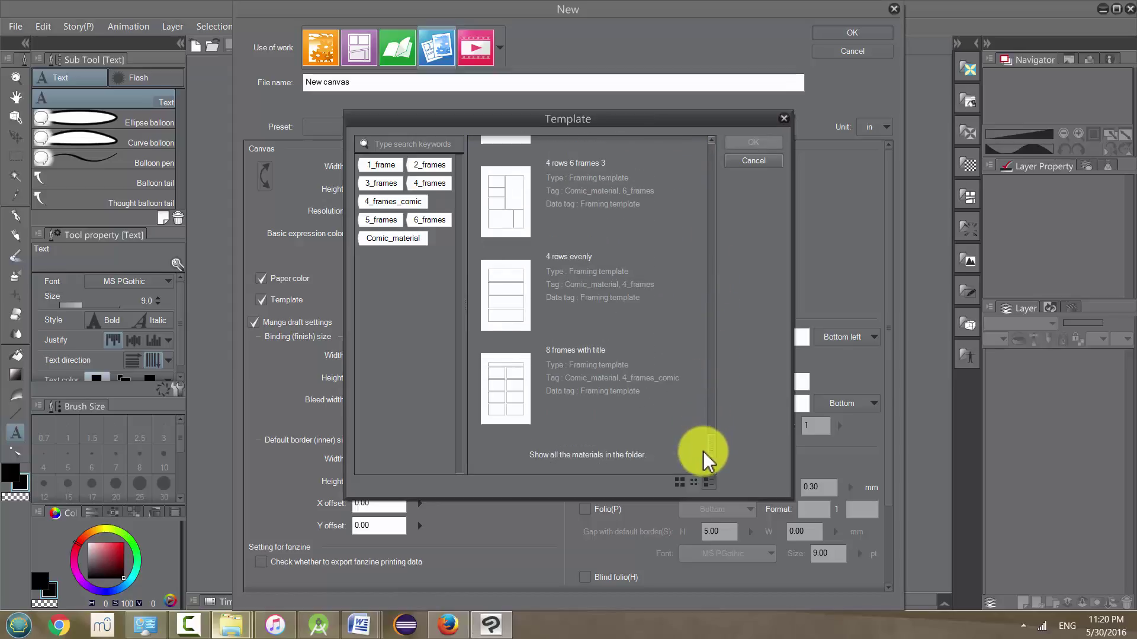
{"action": "double_click", "coordinate": [528, 294]}
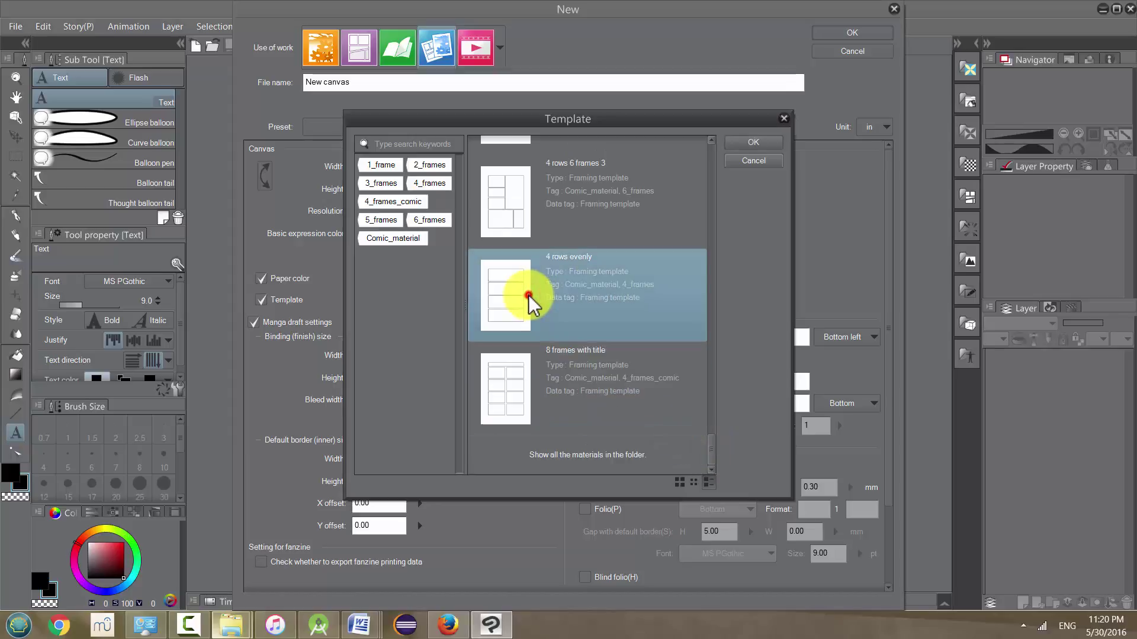
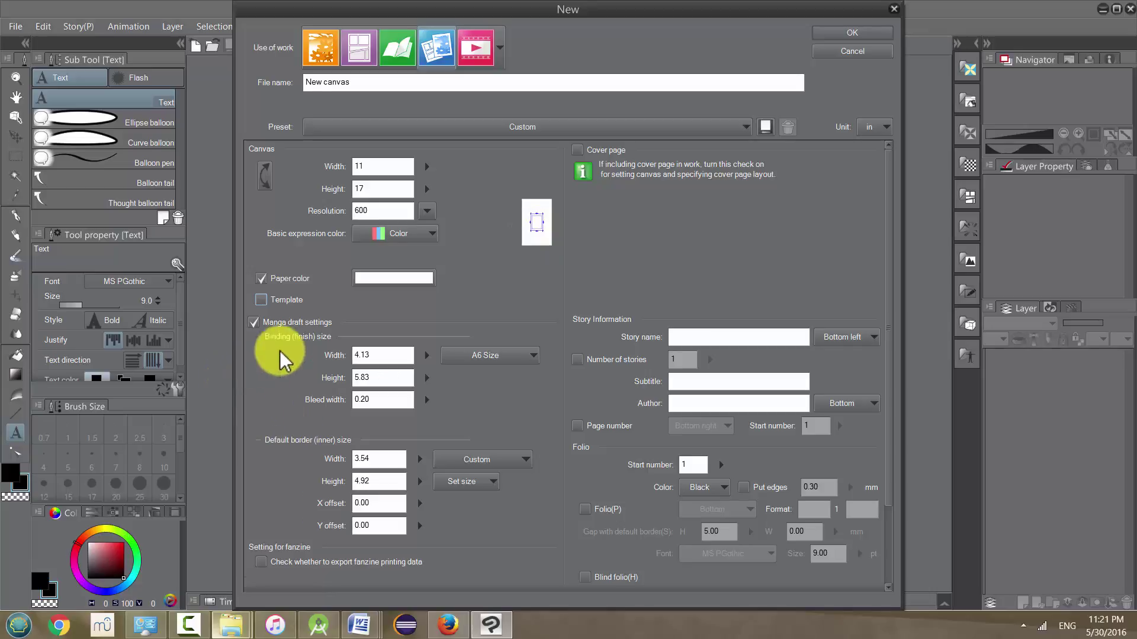
- Set the binding (finish) size to 10 in wide and 15 in high, with a bleed width of 0.25 in
{"action": "left_click_drag", "start_coordinate": [401, 354], "coordinate": [279, 353]}
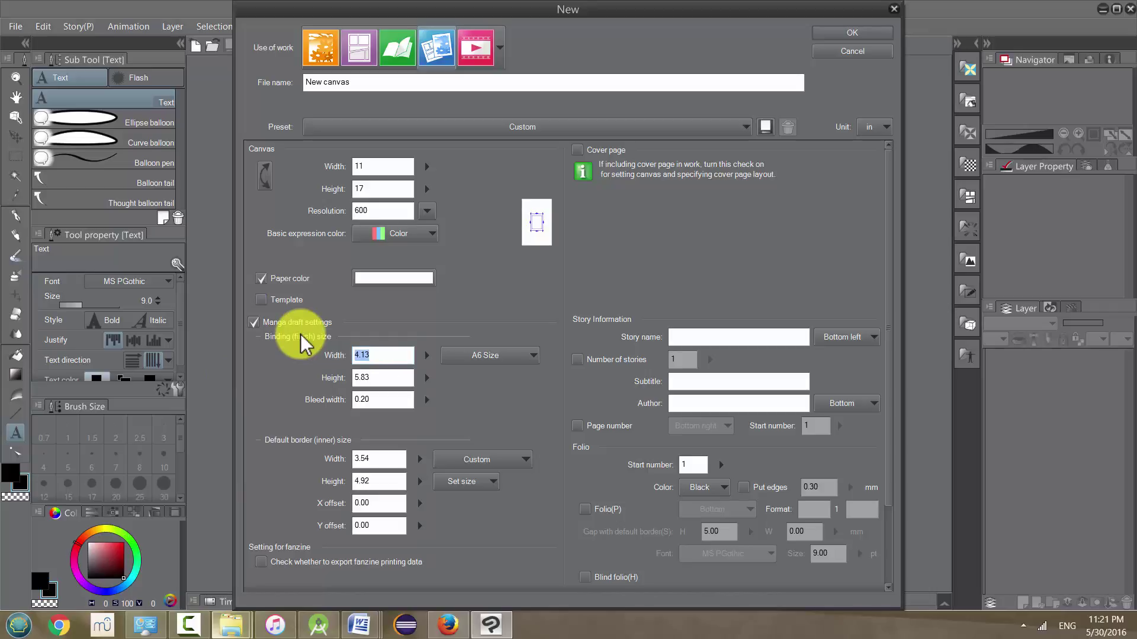
{"action": "type", "text": "10"}
{"action": "key", "text": "Tab"}
{"action": "type", "text": "15"}
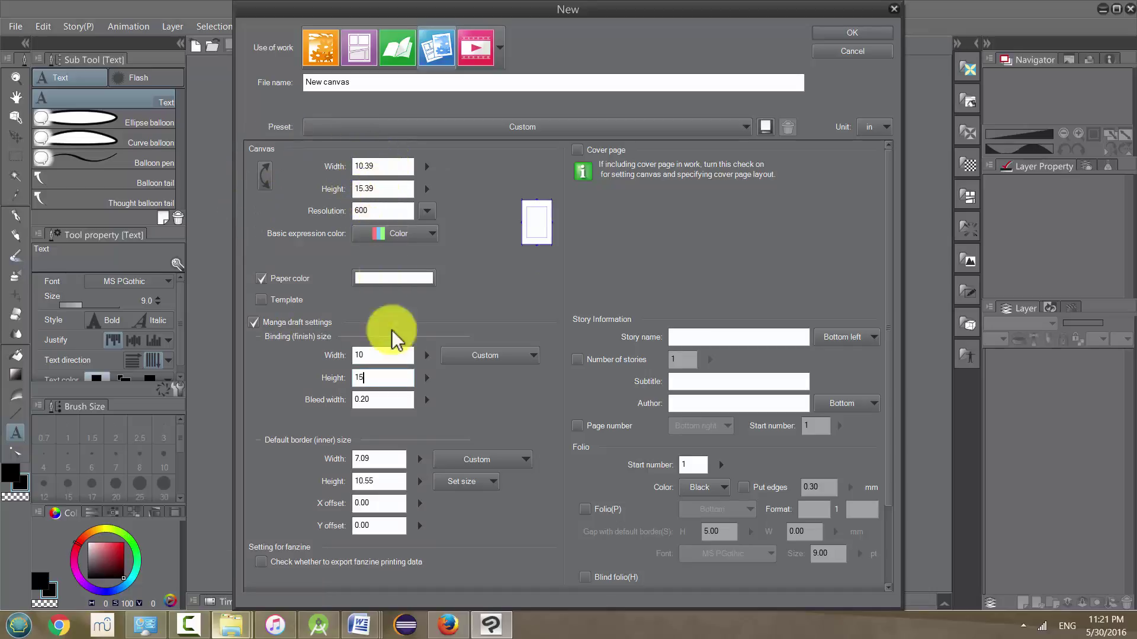
{"action": "left_click", "coordinate": [426, 401]}
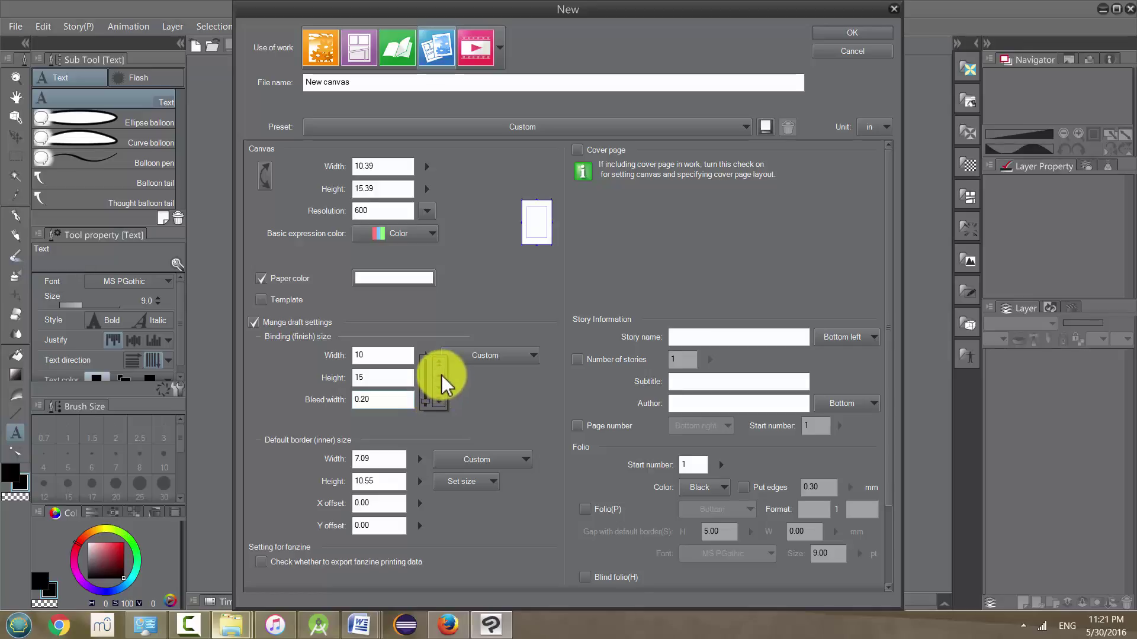
{"action": "left_click_drag", "start_coordinate": [439, 379], "coordinate": [471, 395]}
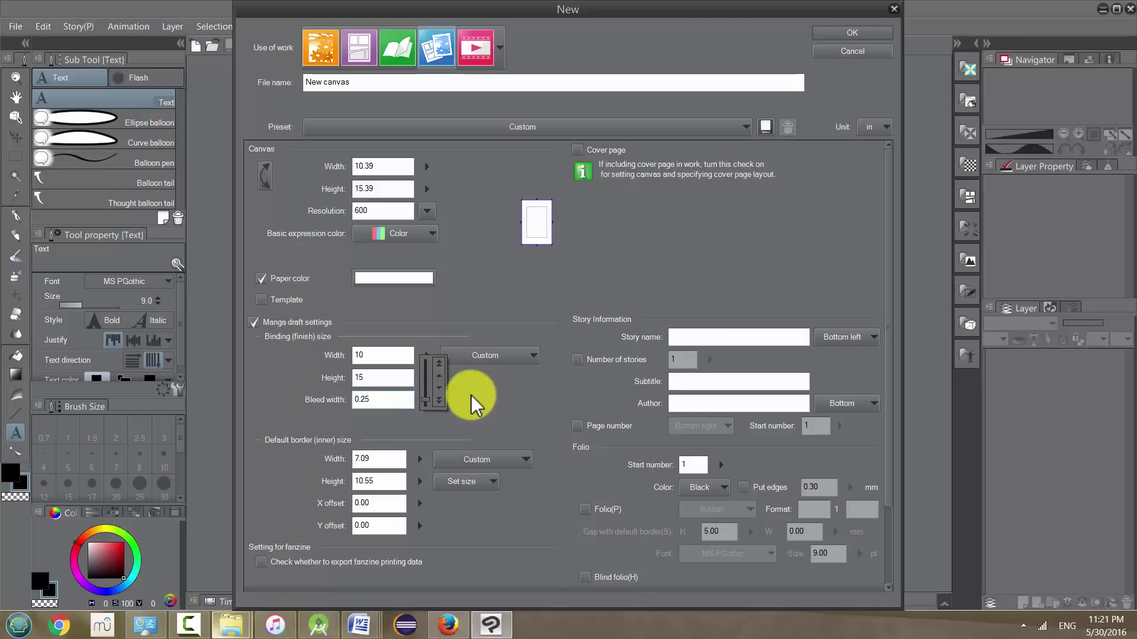
- Set the canvas size back to 11 in wide and 17 in high
{"action": "double_click", "coordinate": [394, 167]}
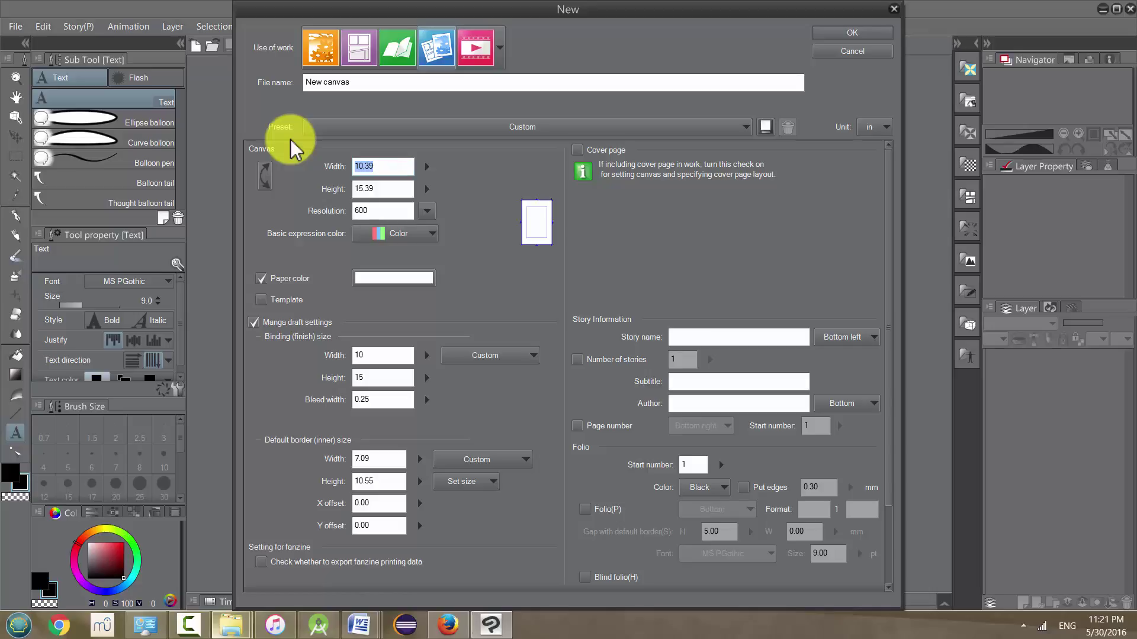
{"action": "type", "text": "11"}
{"action": "key", "text": "Tab"}
{"action": "type", "text": "17"}
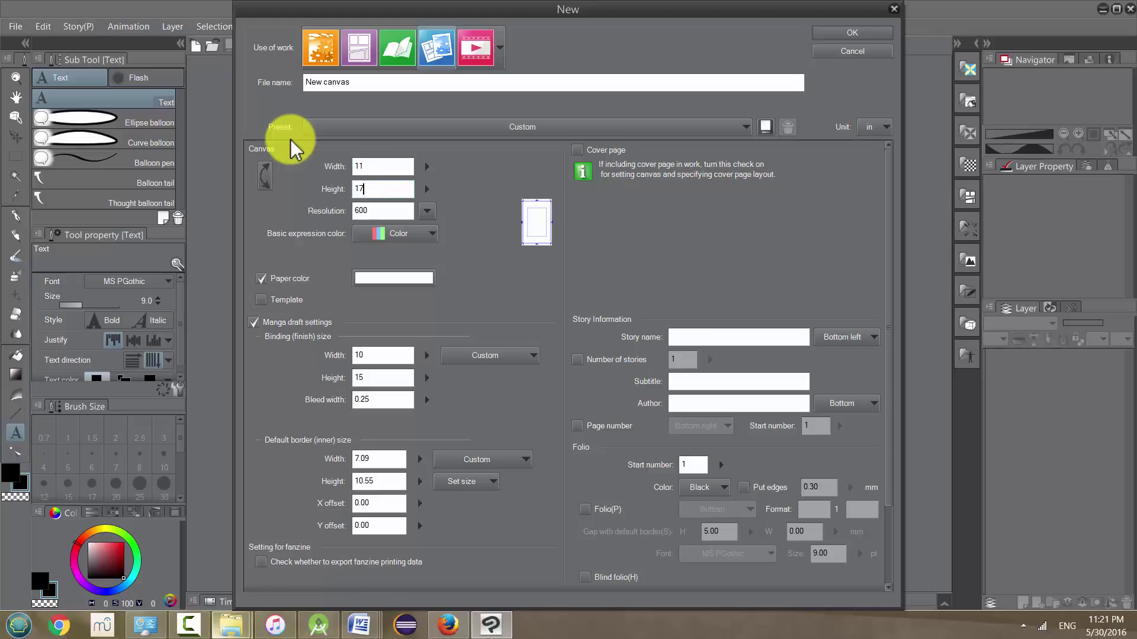
- Set the default border (inner) size to 9 in wide and 14 in high
{"action": "left_click_drag", "start_coordinate": [387, 459], "coordinate": [305, 448]}
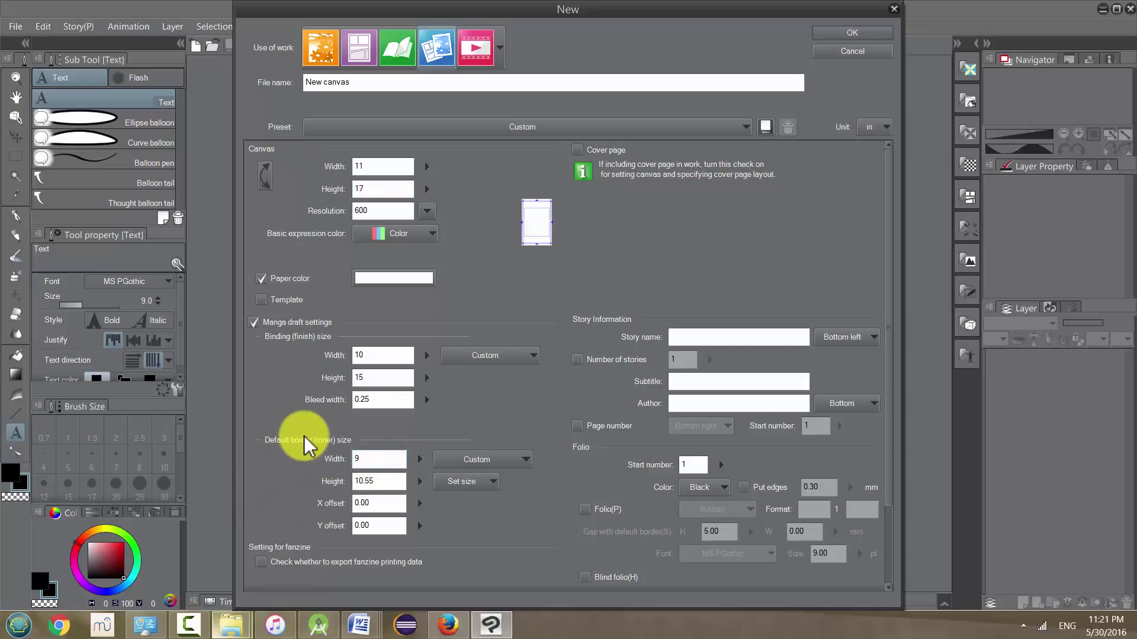
{"action": "type", "text": "14"}
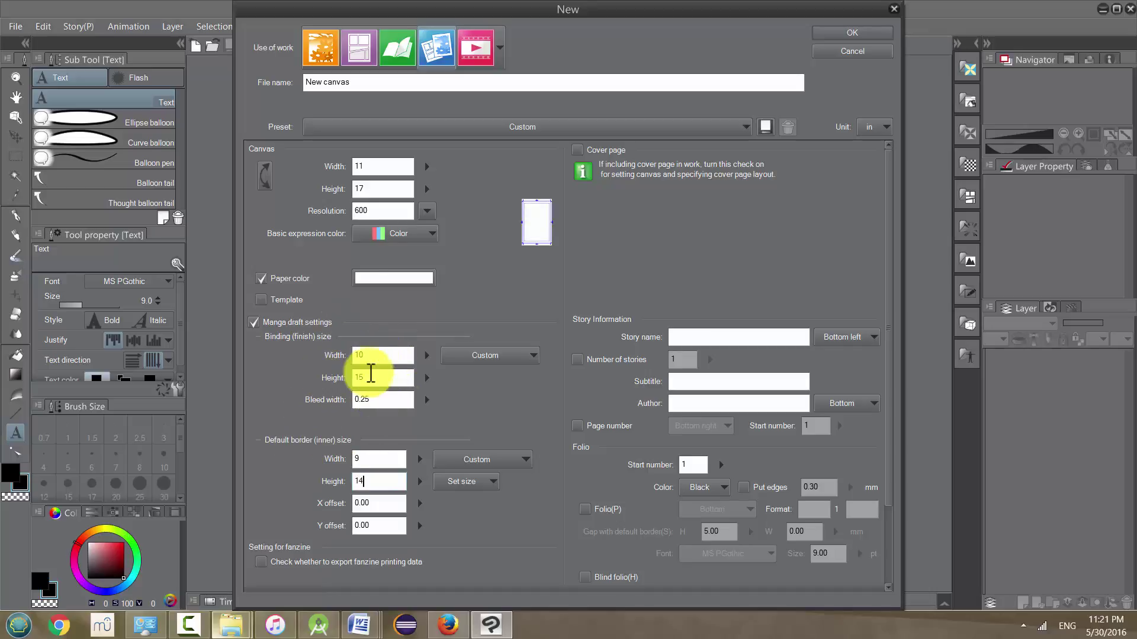
- Turn the manga draft settings off and back on to compare the canvas preview
{"action": "left_click", "coordinate": [254, 323]}
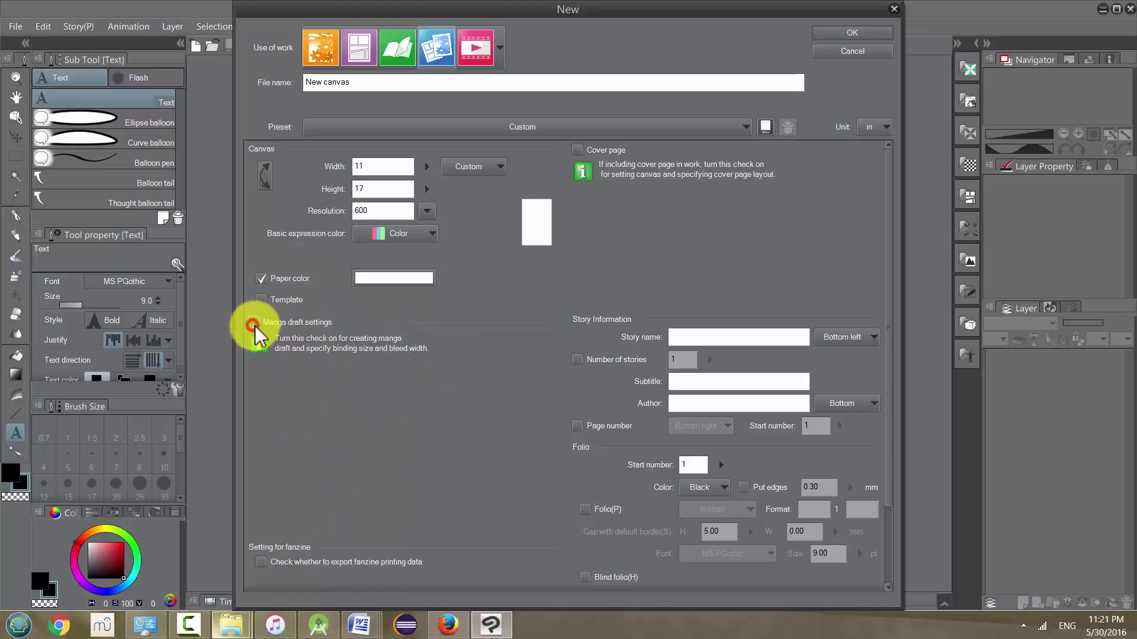
{"action": "left_click", "coordinate": [253, 323]}
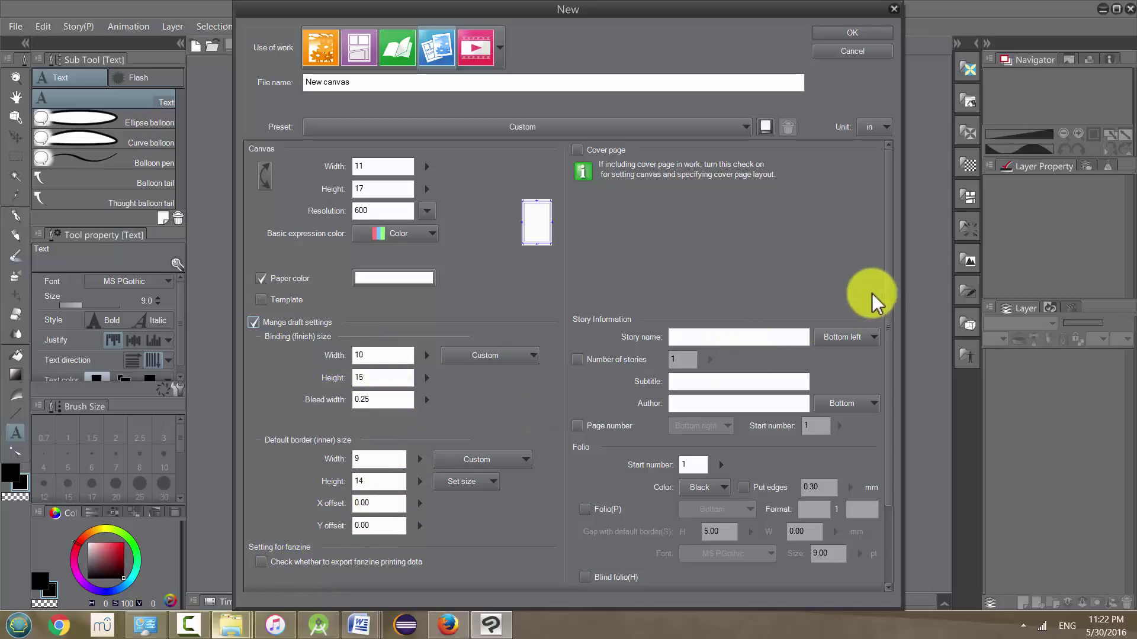
{"action": "left_click_drag", "start_coordinate": [886, 283], "coordinate": [887, 225]}
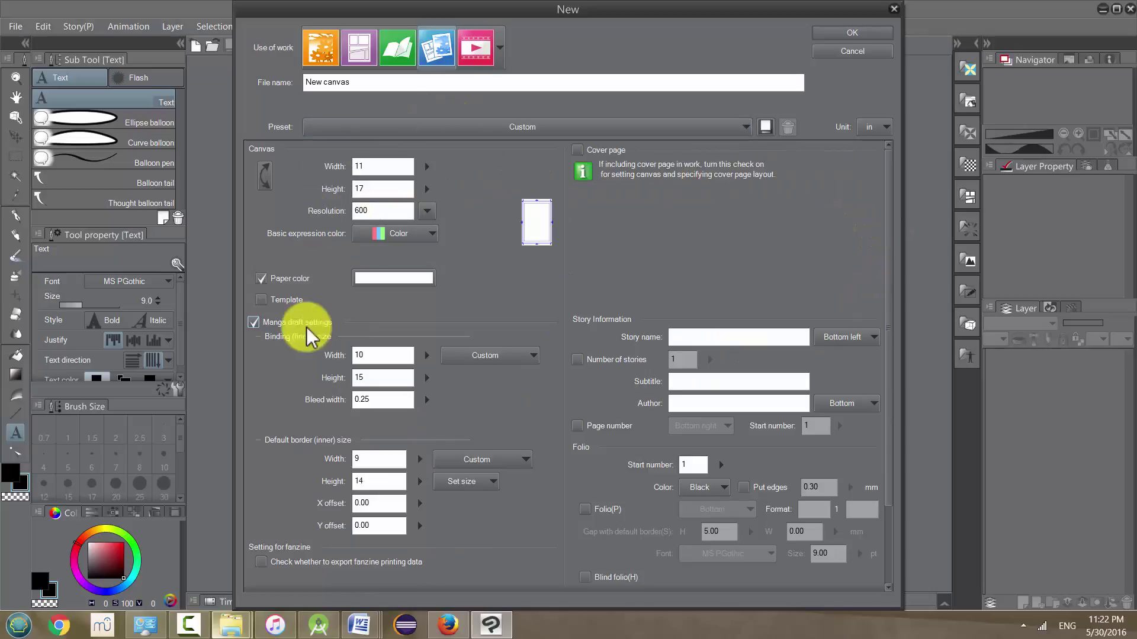
- Register the settings as a preset named "Classic Comic", including resolution, paper color and basic expression color
{"action": "left_click", "coordinate": [765, 127]}
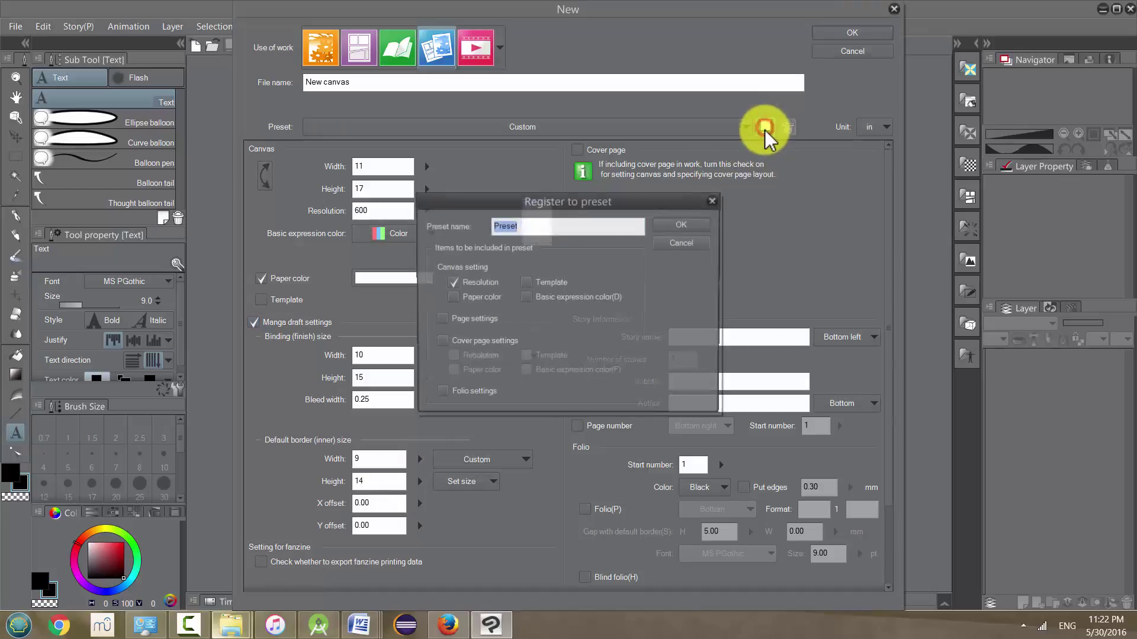
{"action": "left_click", "coordinate": [512, 229]}
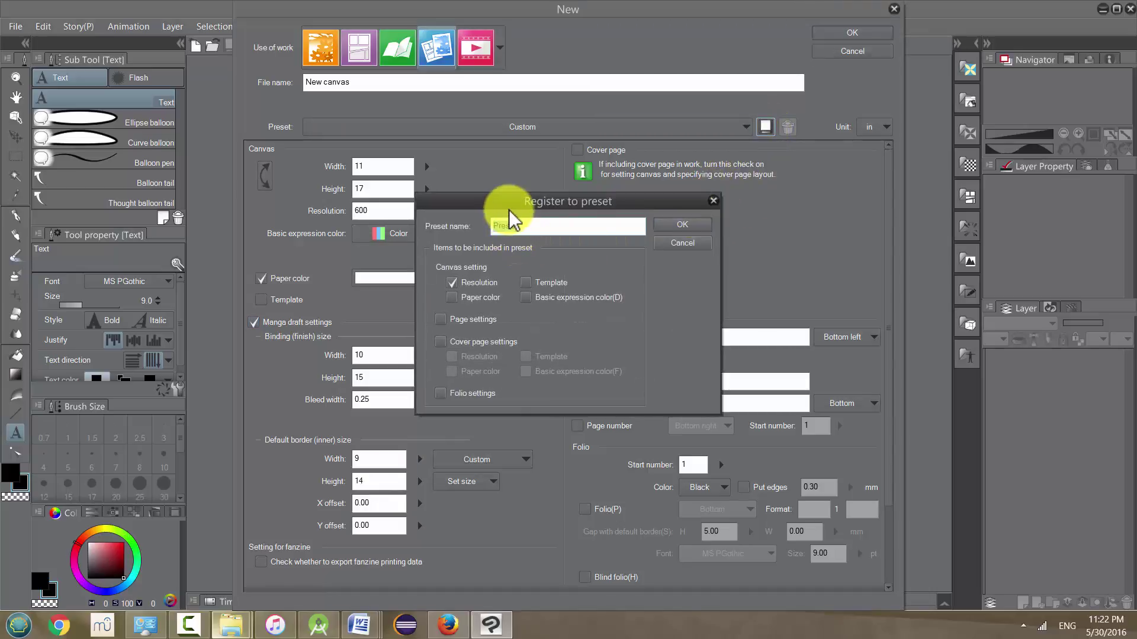
{"action": "type", "text": "Classic Comic"}
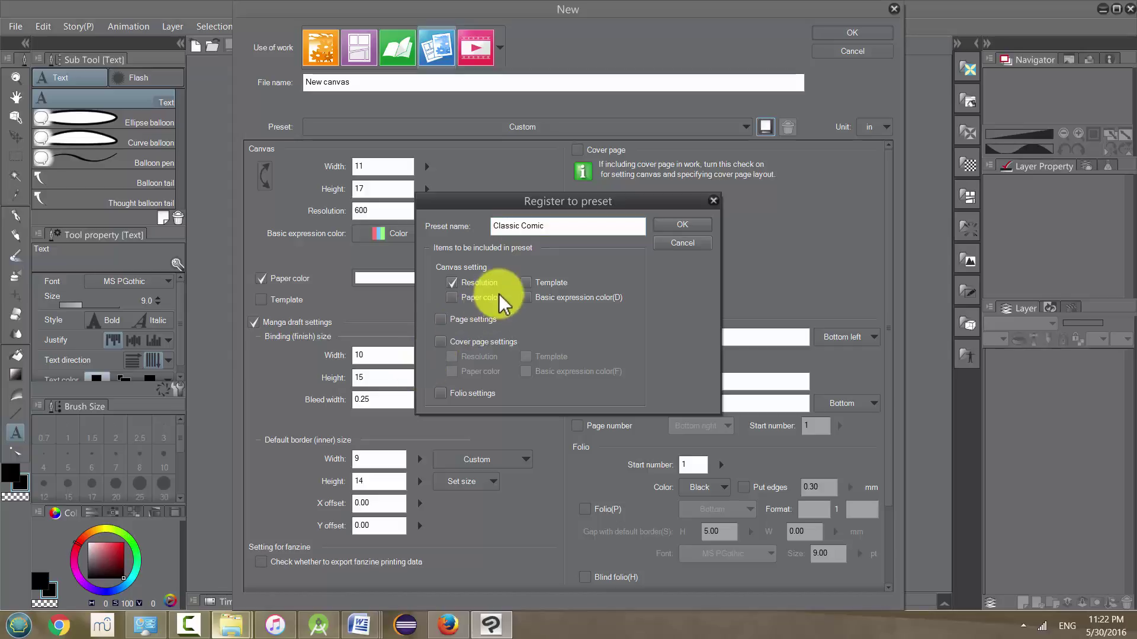
{"action": "left_click", "coordinate": [452, 298]}
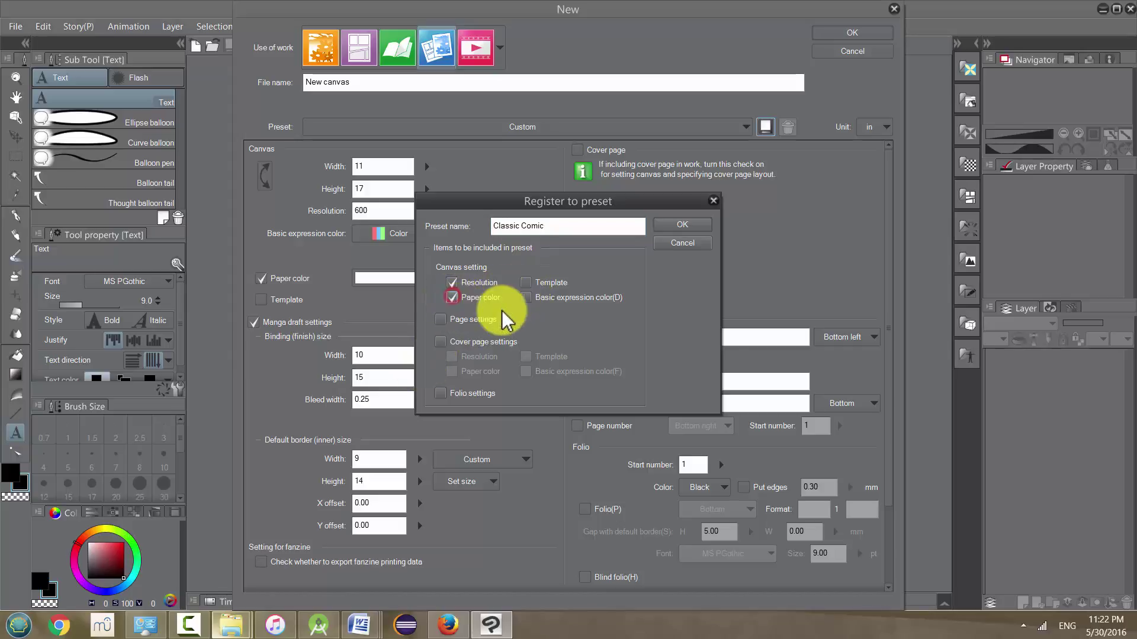
{"action": "left_click", "coordinate": [526, 297]}
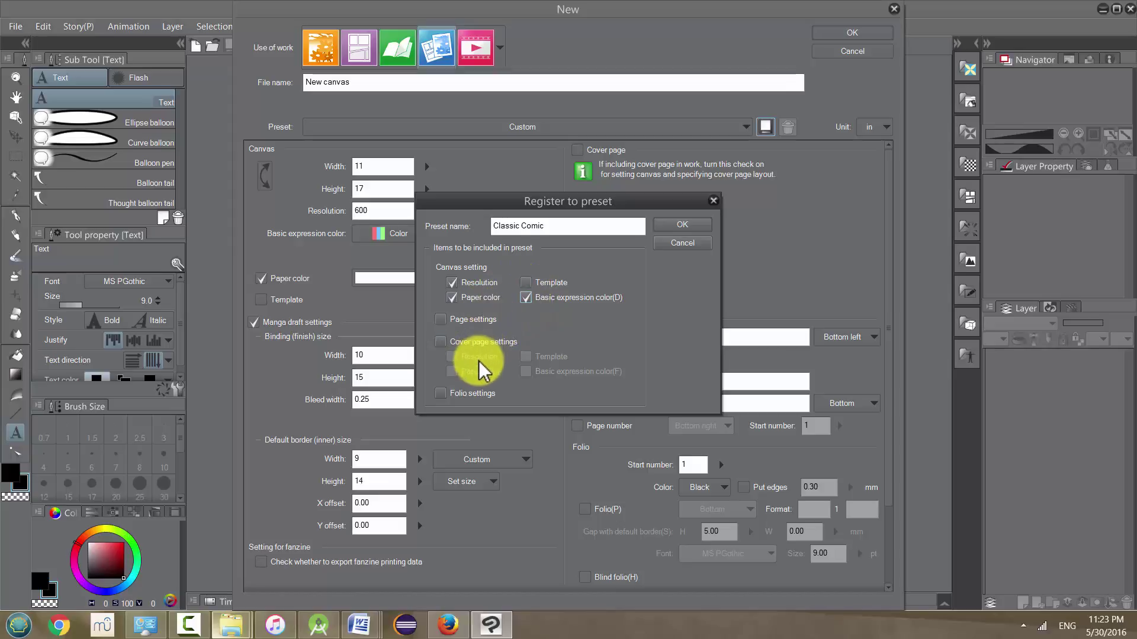
{"action": "left_click", "coordinate": [681, 227]}
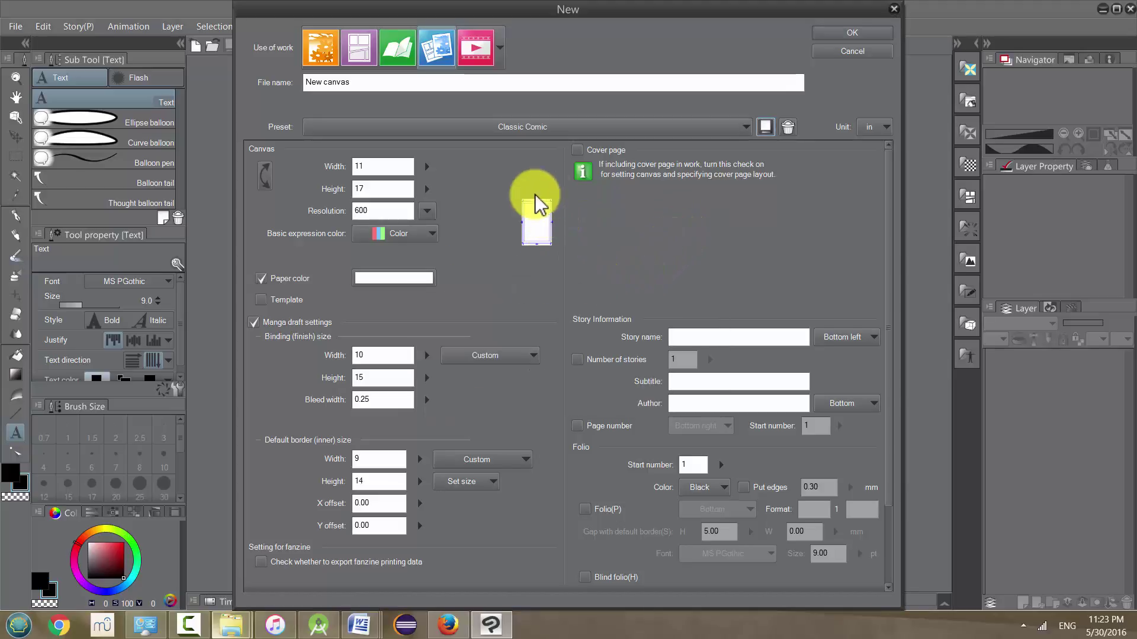
- Check the preset list and the remaining settings, and create the canvas from the Classic Comic preset
{"action": "left_click", "coordinate": [536, 127]}
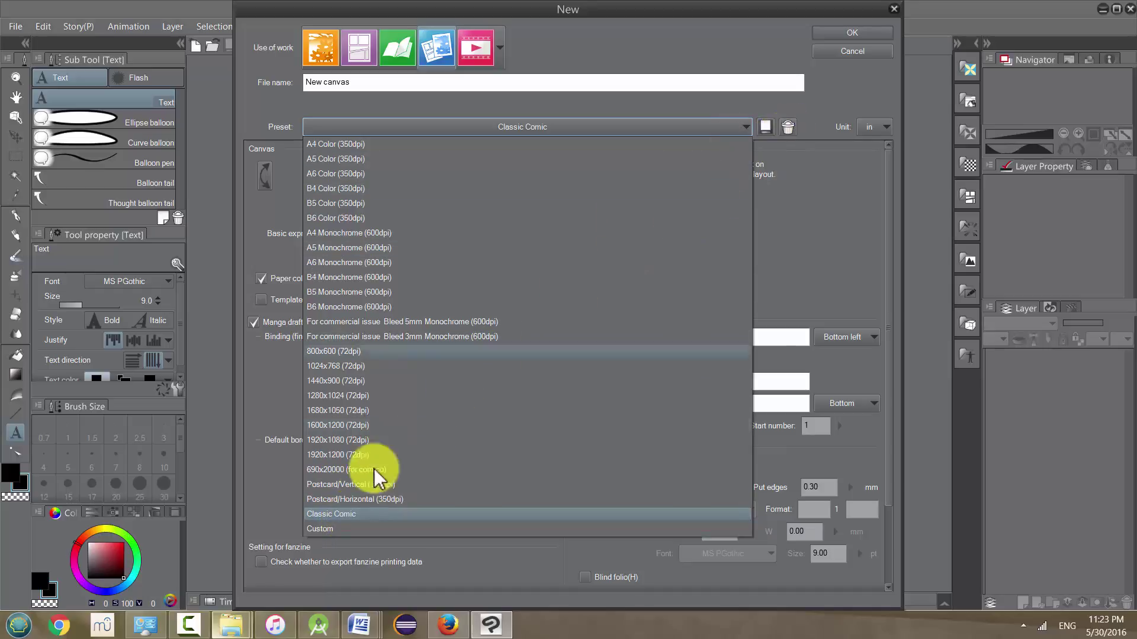
{"action": "left_click", "coordinate": [790, 251]}
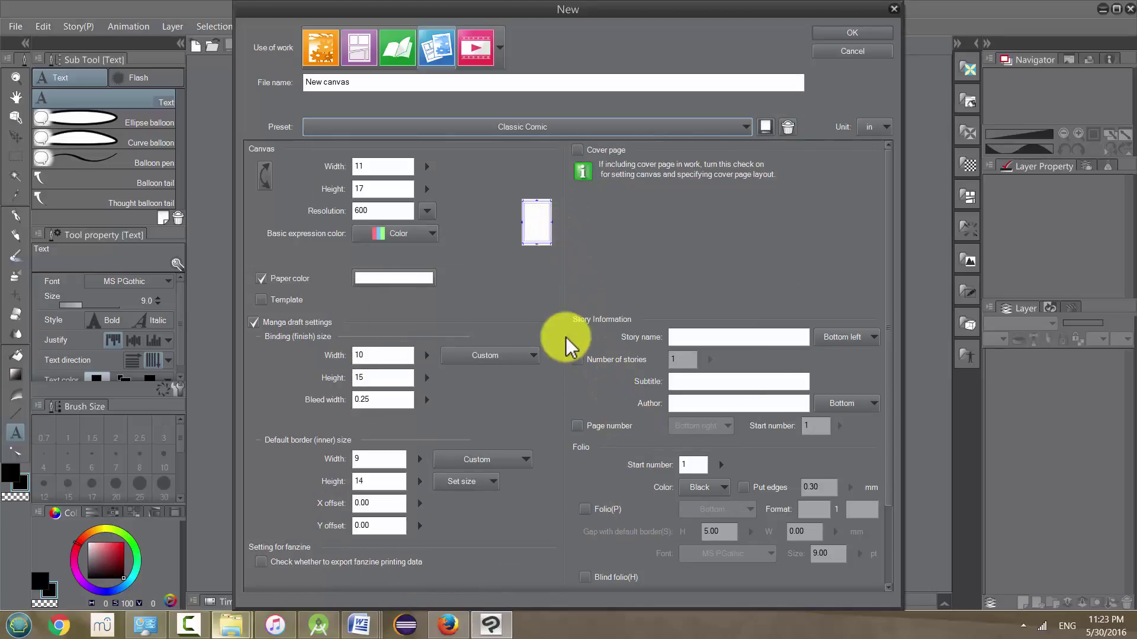
{"action": "left_click_drag", "start_coordinate": [886, 261], "coordinate": [876, 363]}
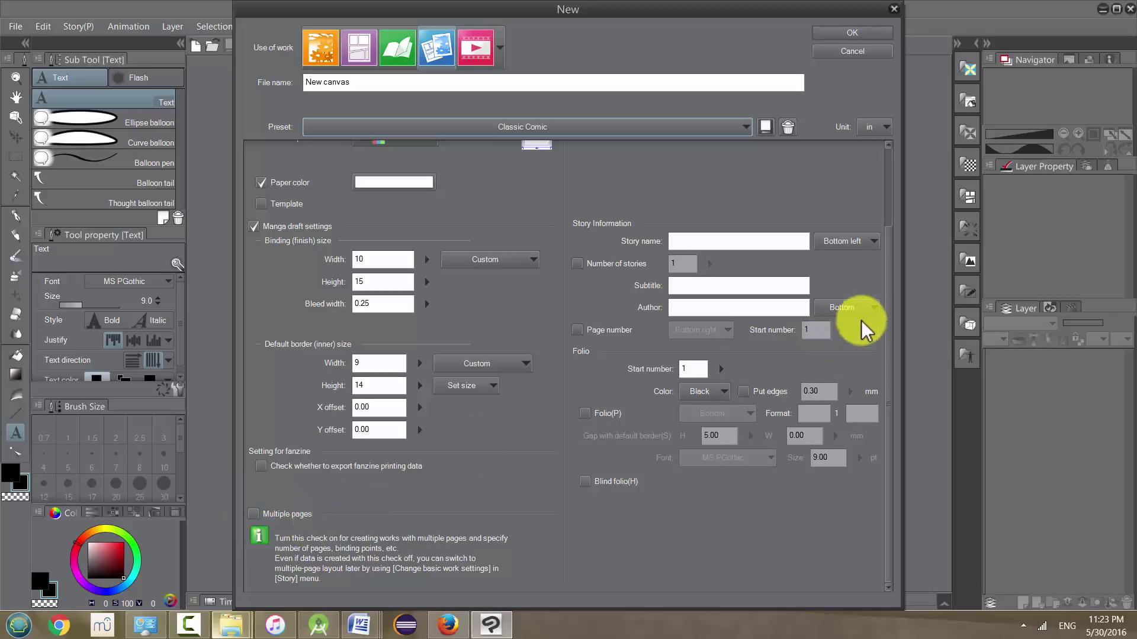
{"action": "left_click_drag", "start_coordinate": [891, 326], "coordinate": [850, 246]}
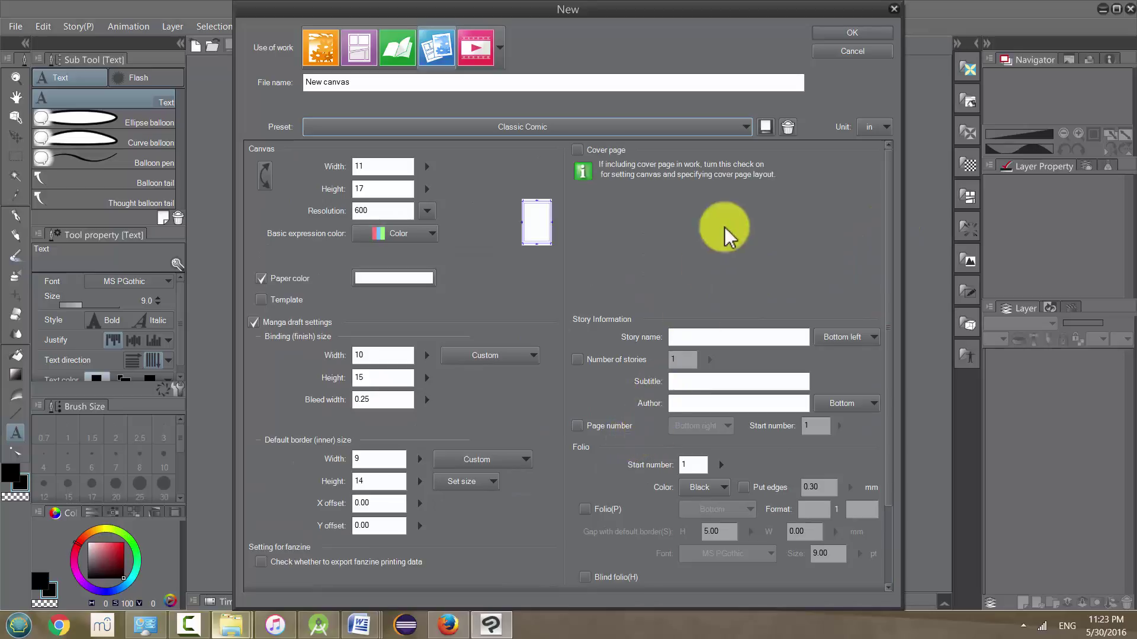
{"action": "left_click", "coordinate": [853, 33]}
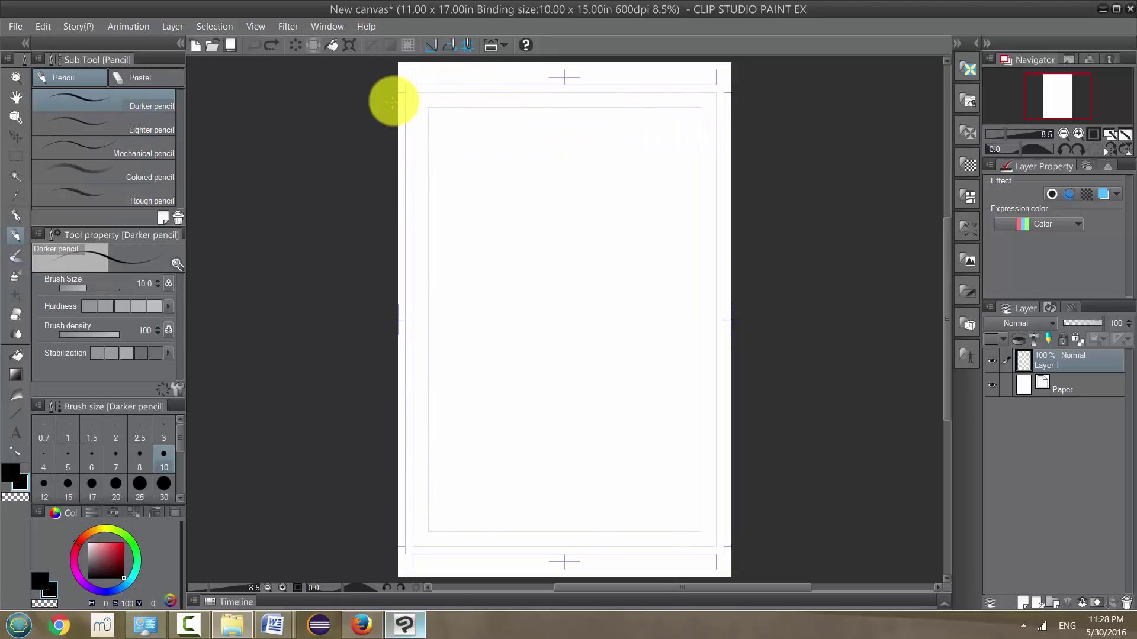
- Using the Darker pencil, mark the trim corner at the page's upper left and scribble in the margins beside the trim and inner border lines
{"action": "scroll", "coordinate": [408, 81], "scroll_direction": "up", "scroll_amount": 3}
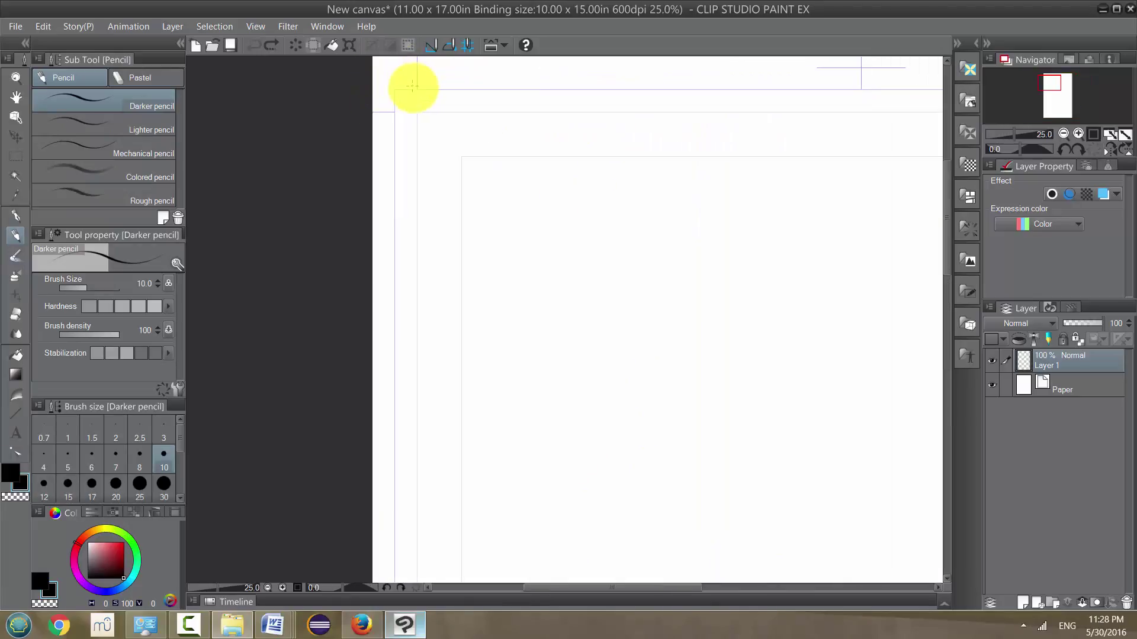
{"action": "left_click_drag", "start_coordinate": [450, 150], "coordinate": [449, 225]}
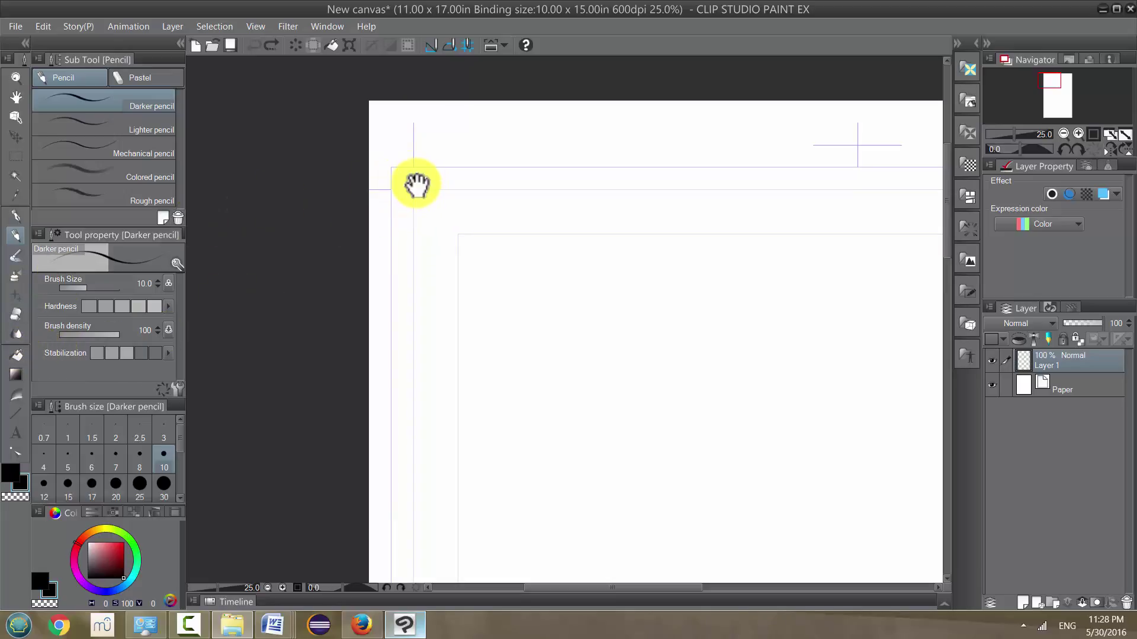
{"action": "left_click_drag", "start_coordinate": [414, 183], "coordinate": [411, 190]}
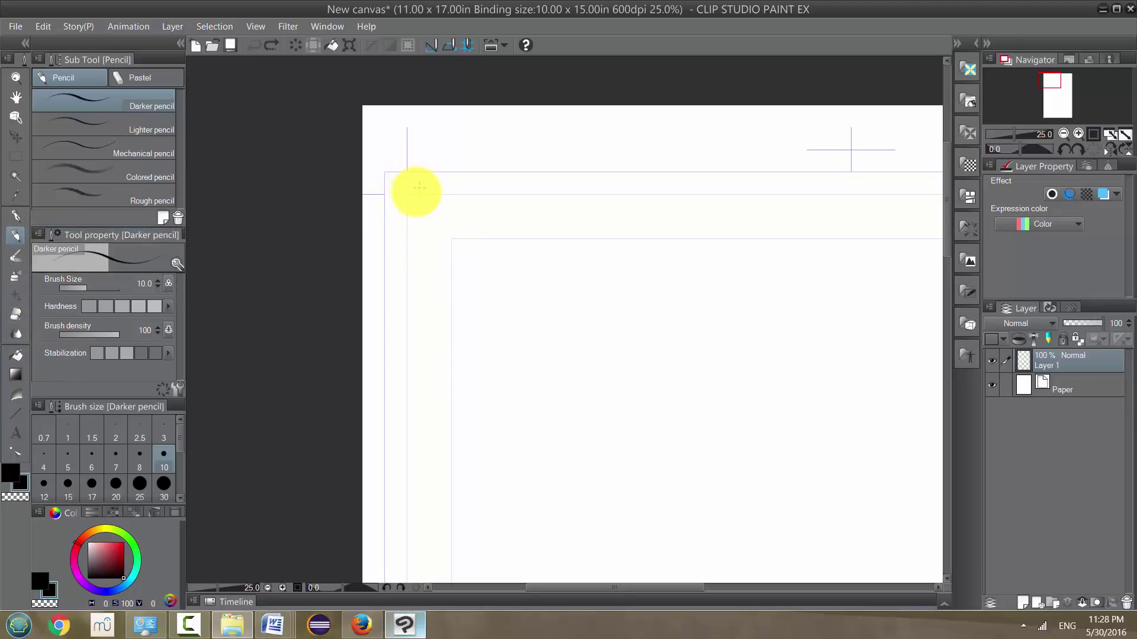
{"action": "mouse_move", "coordinate": [410, 192]}
{"action": "left_mouse_down"}
{"action": "mouse_move", "coordinate": [445, 193]}
{"action": "mouse_move", "coordinate": [406, 196]}
{"action": "mouse_move", "coordinate": [442, 229]}
{"action": "mouse_move", "coordinate": [427, 259]}
{"action": "mouse_move", "coordinate": [443, 311]}
{"action": "left_mouse_up"}
{"action": "mouse_move", "coordinate": [438, 254]}
{"action": "left_mouse_down"}
{"action": "mouse_move", "coordinate": [424, 276]}
{"action": "mouse_move", "coordinate": [434, 327]}
{"action": "mouse_move", "coordinate": [440, 220]}
{"action": "mouse_move", "coordinate": [558, 215]}
{"action": "mouse_move", "coordinate": [437, 223]}
{"action": "mouse_move", "coordinate": [518, 220]}
{"action": "left_mouse_up"}
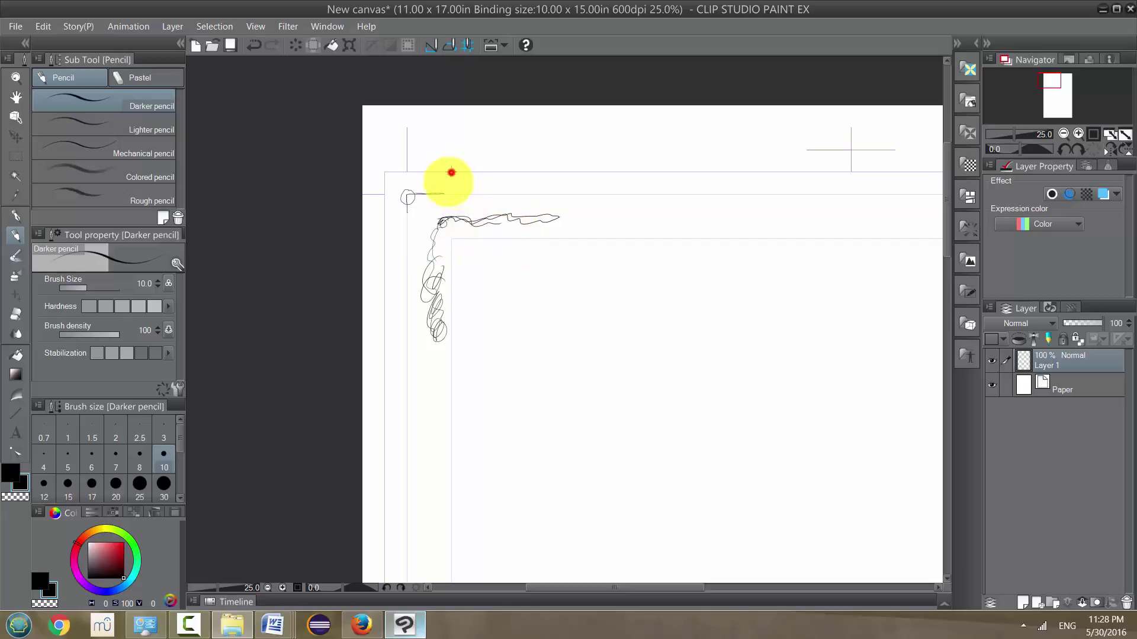
{"action": "left_click_drag", "start_coordinate": [452, 172], "coordinate": [452, 173]}
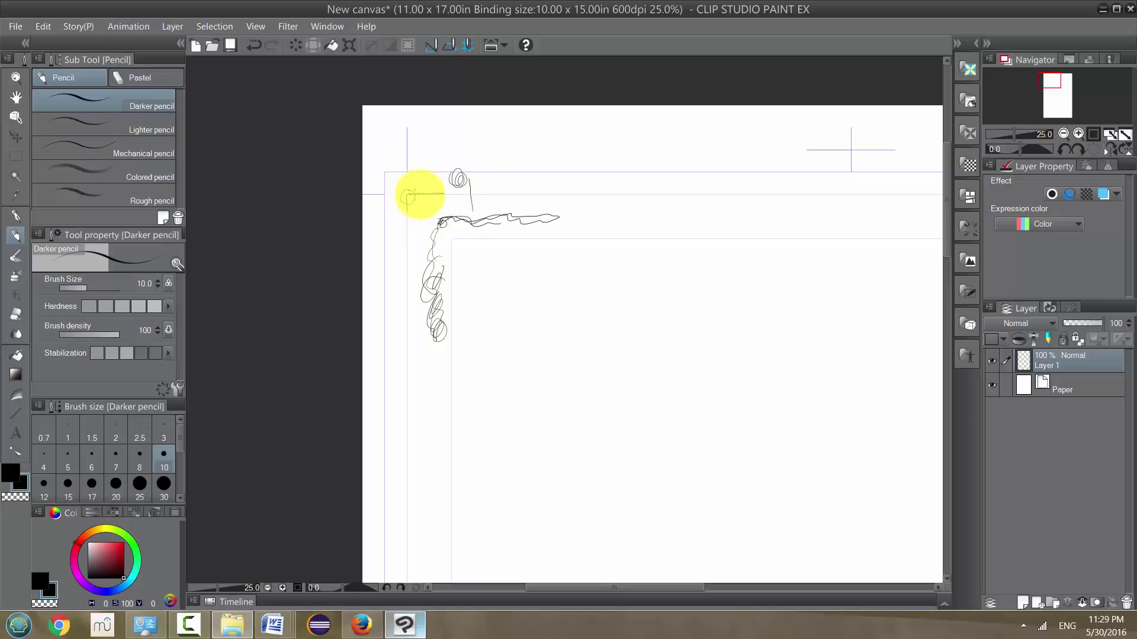
{"action": "left_click_drag", "start_coordinate": [408, 198], "coordinate": [404, 321]}
{"action": "left_click_drag", "start_coordinate": [459, 343], "coordinate": [410, 291]}
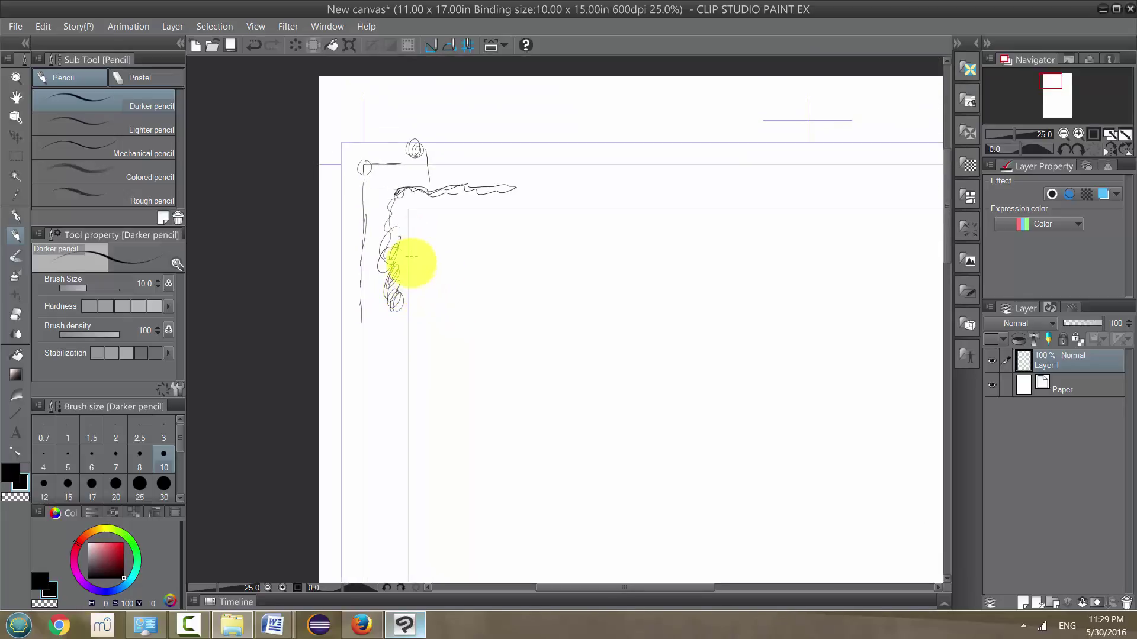
- Sketch a large circle in the upper middle of the page and a small rectangular panel in the inner border's upper-left corner
{"action": "scroll", "coordinate": [411, 260], "scroll_direction": "down", "scroll_amount": 3}
{"action": "left_click_drag", "start_coordinate": [628, 260], "coordinate": [523, 335]}
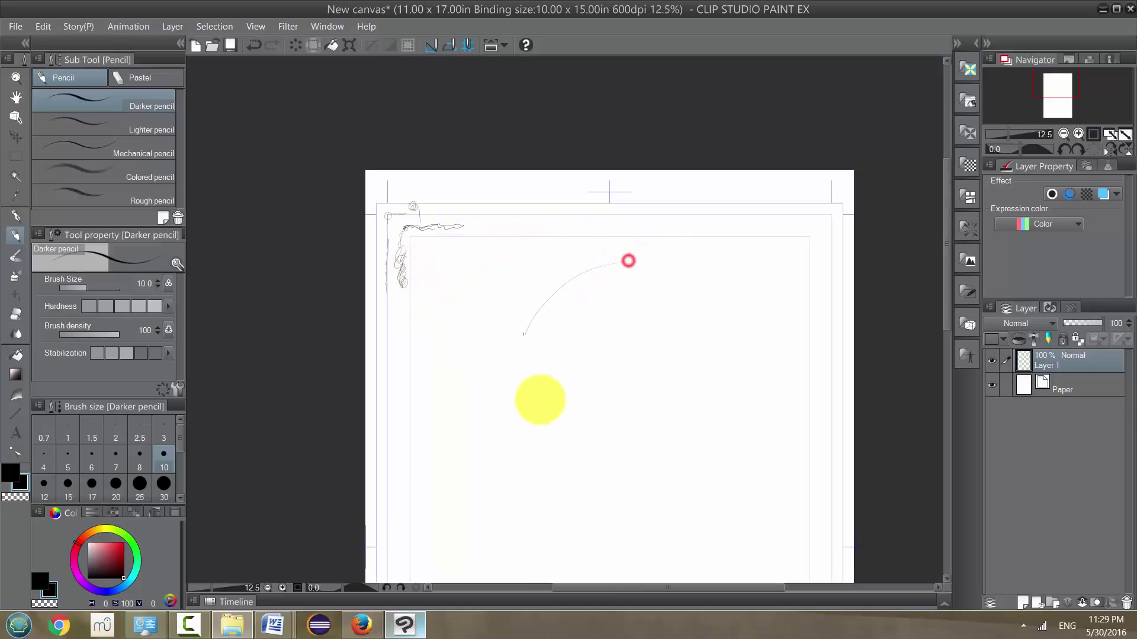
{"action": "left_click_drag", "start_coordinate": [540, 399], "coordinate": [616, 273]}
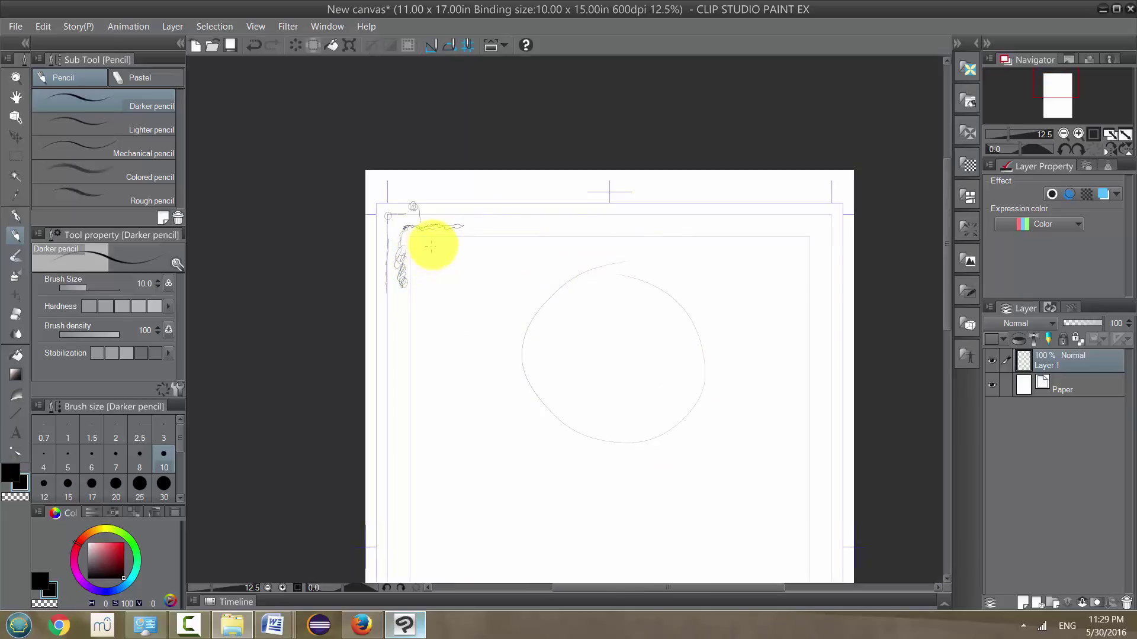
{"action": "mouse_move", "coordinate": [431, 246]}
{"action": "left_mouse_down"}
{"action": "mouse_move", "coordinate": [507, 246]}
{"action": "mouse_move", "coordinate": [515, 314]}
{"action": "mouse_move", "coordinate": [455, 317]}
{"action": "left_mouse_up"}
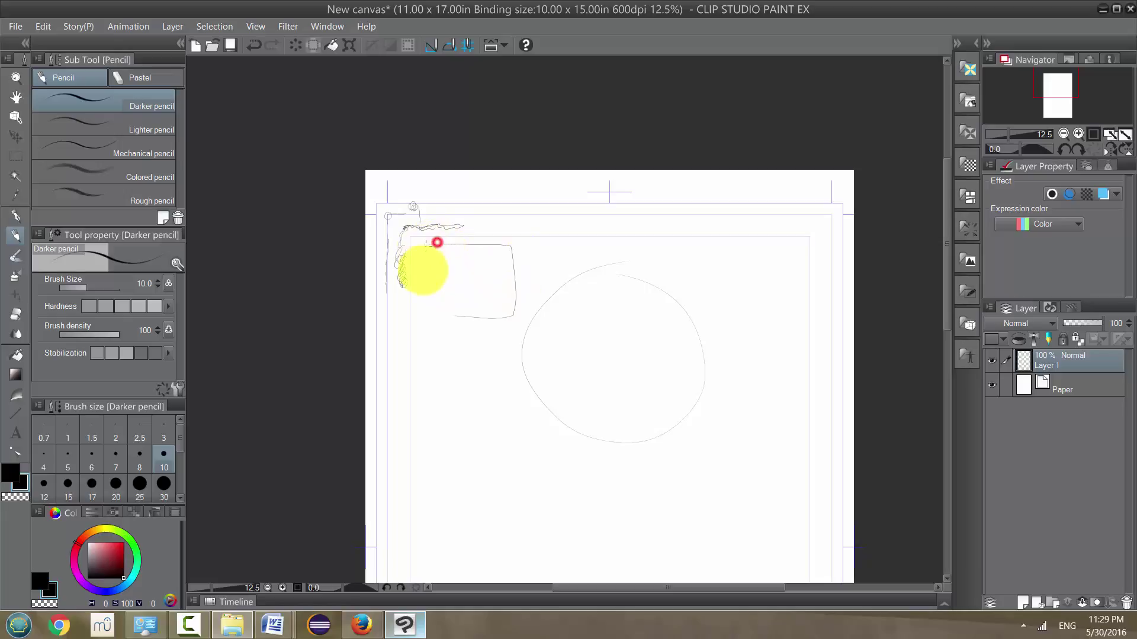
{"action": "left_click_drag", "start_coordinate": [437, 242], "coordinate": [438, 243]}
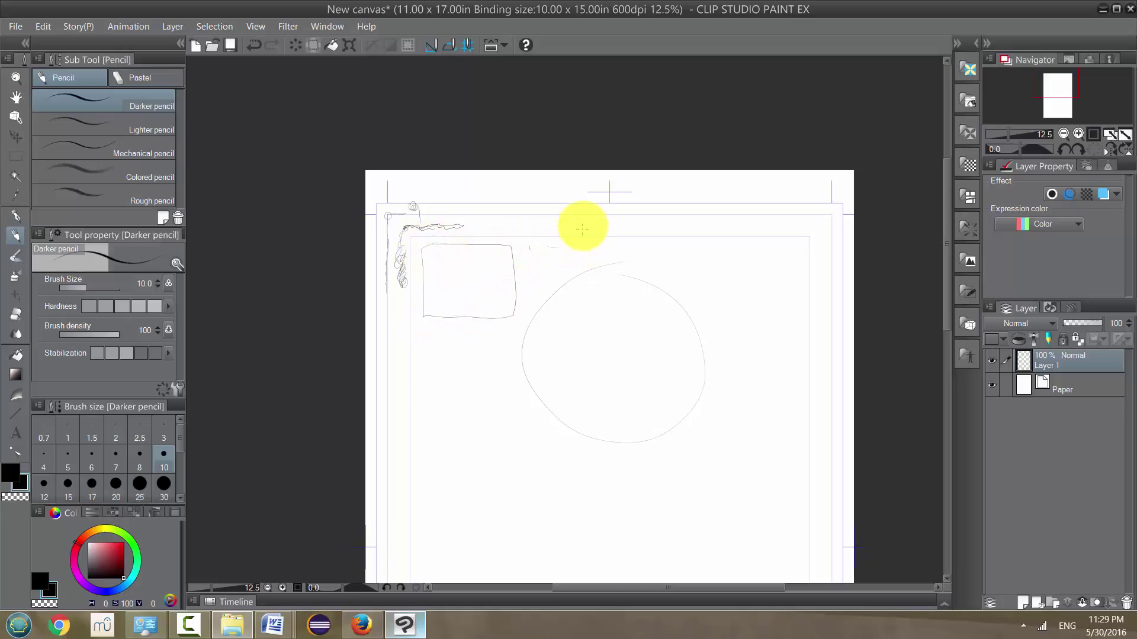
{"action": "scroll", "coordinate": [652, 323], "scroll_direction": "down", "scroll_amount": 2}
{"action": "left_click_drag", "start_coordinate": [649, 337], "coordinate": [627, 278]}
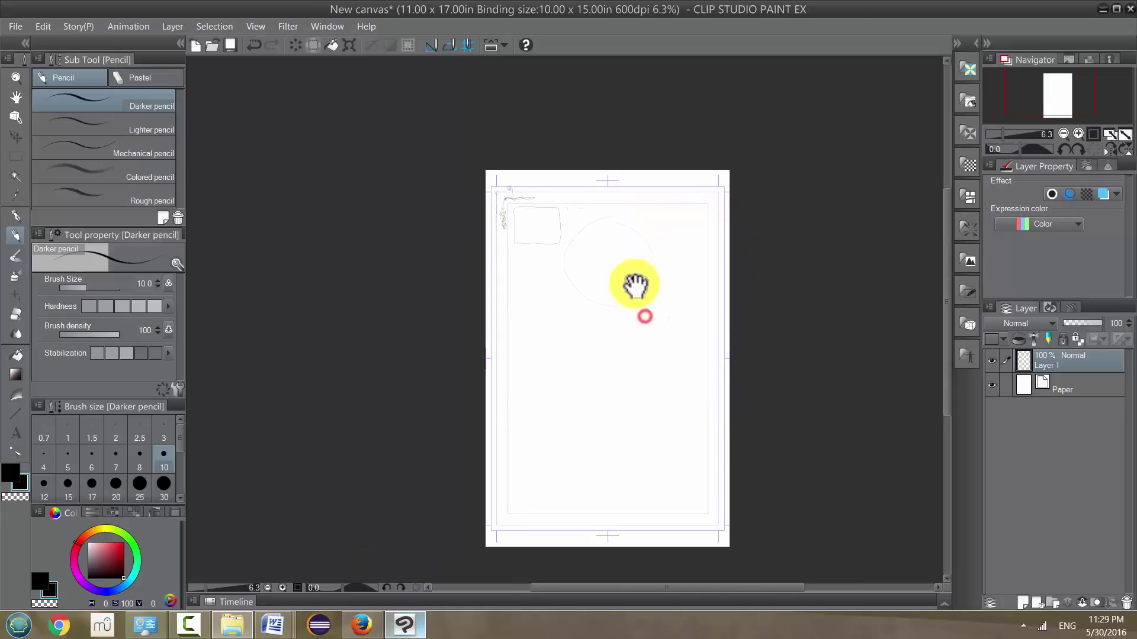